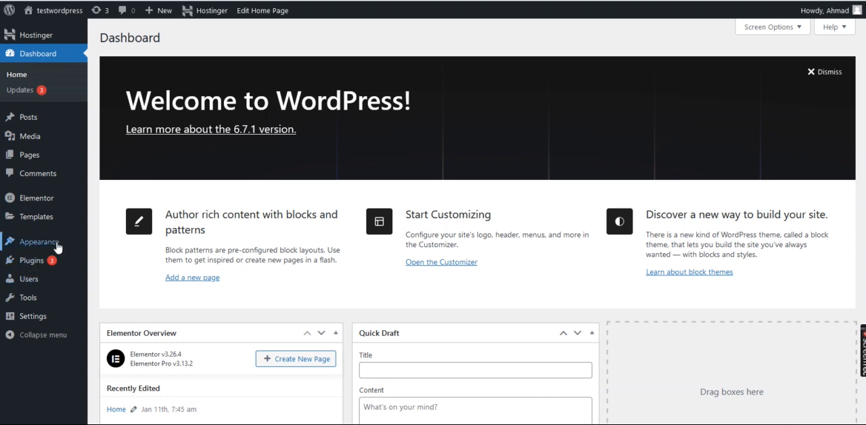
- Create a navigation menu named "Custom Menu" and assign it to the Header display location
mouse_move(68, 241)
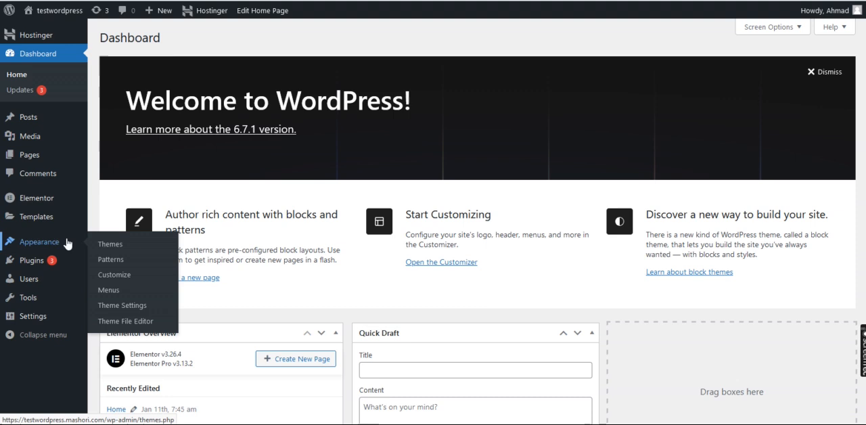
left_click(119, 294)
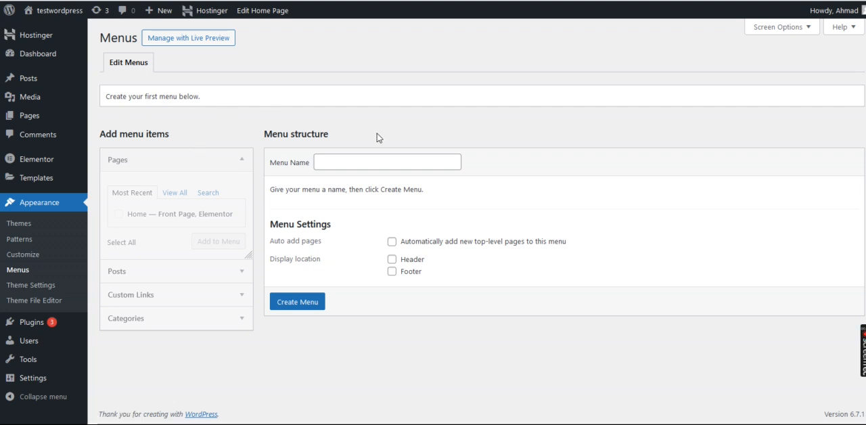
left_click(351, 163)
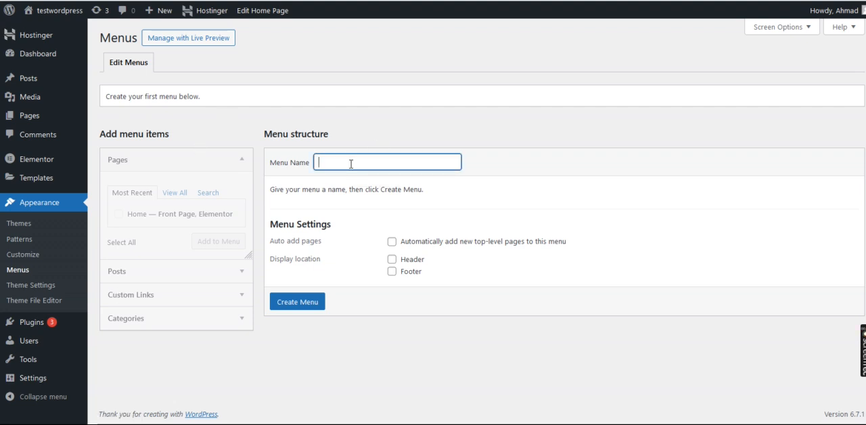
type("Custom ")
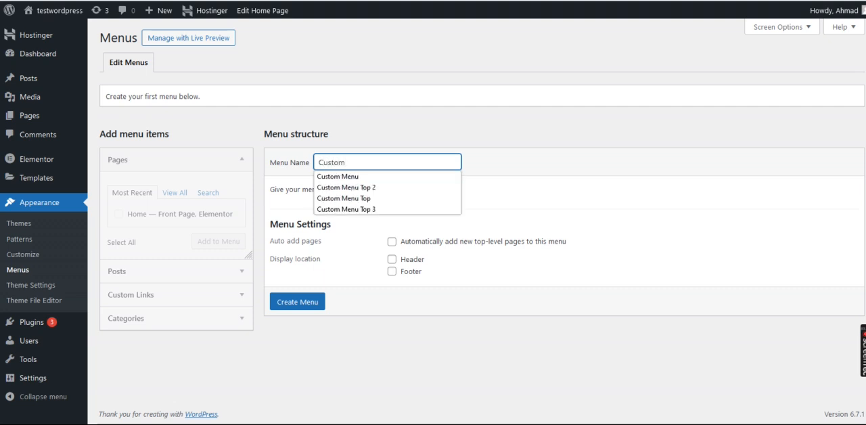
type("Menu")
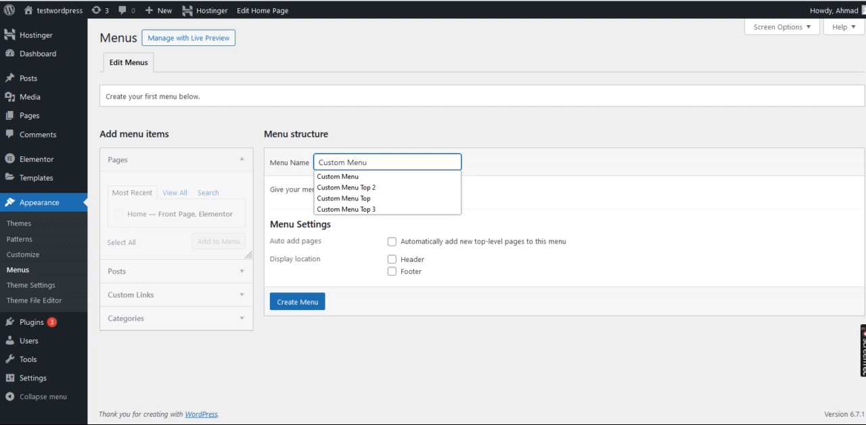
left_click(484, 187)
left_click(392, 259)
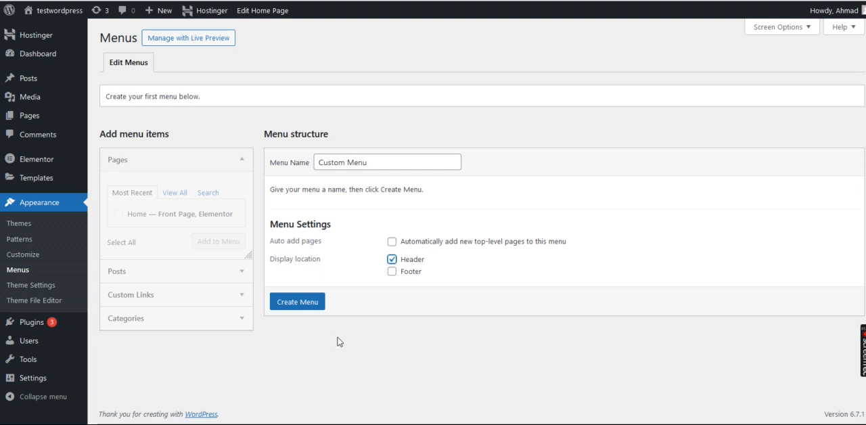
left_click(308, 304)
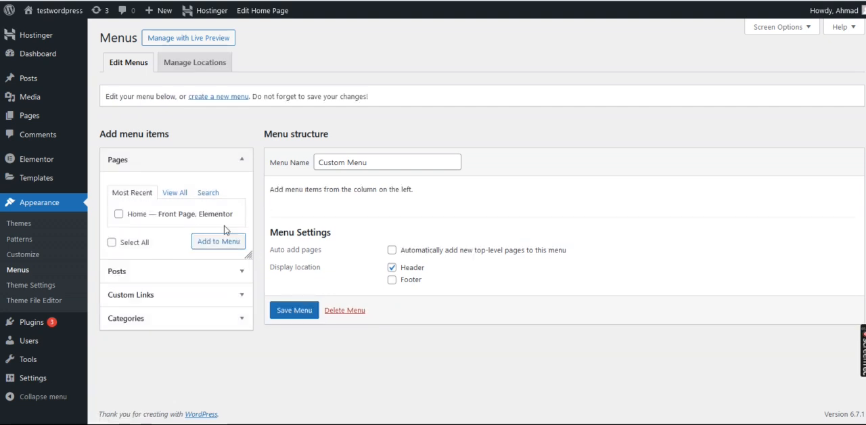
- Add the Home page and a custom link "About Us" with URL # to the menu
left_click(118, 213)
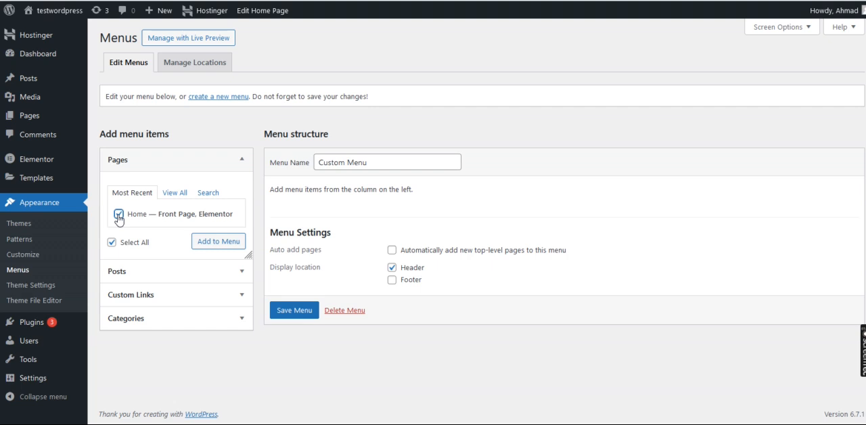
left_click(215, 246)
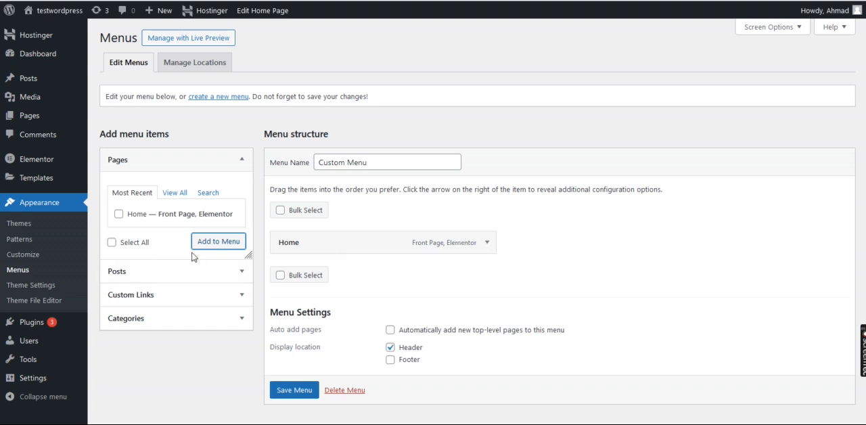
left_click(190, 300)
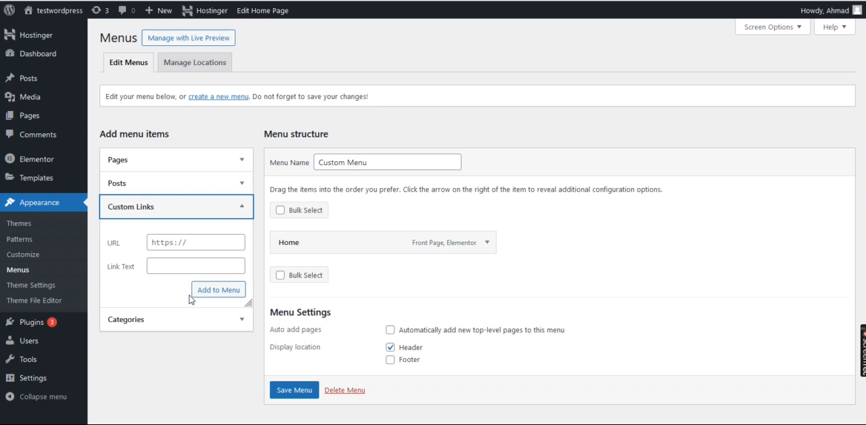
left_click(204, 239)
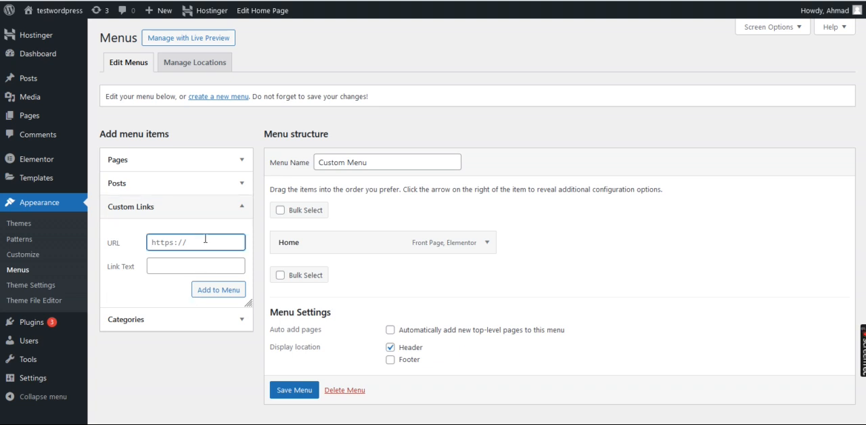
type("#")
left_click(159, 270)
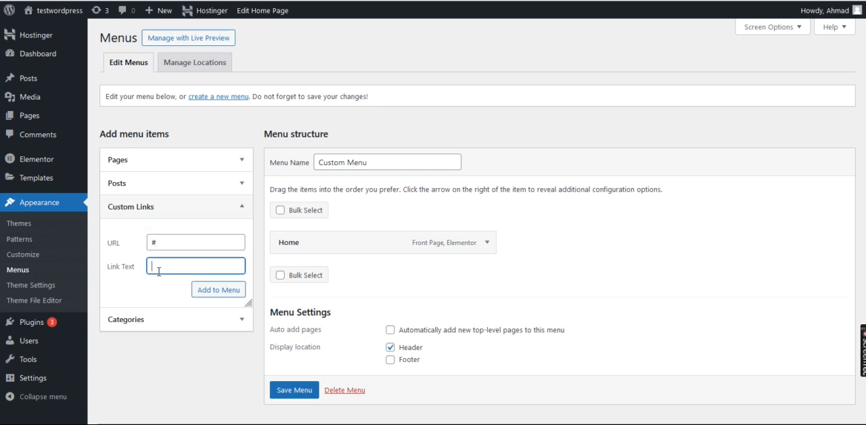
type("About Us")
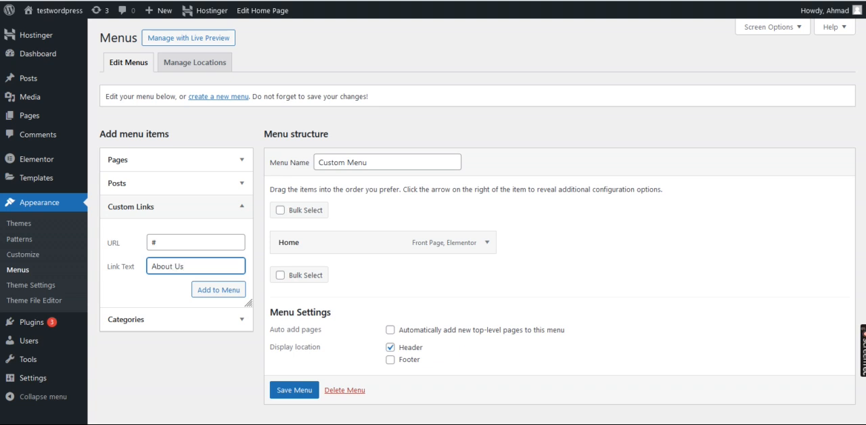
left_click(239, 294)
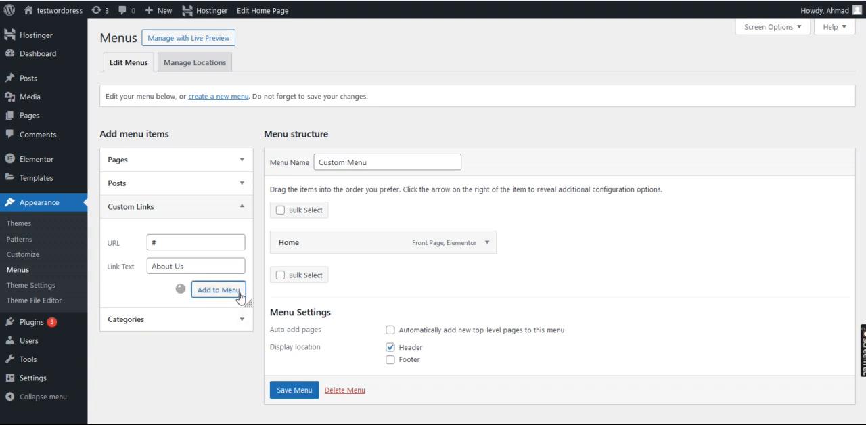
- Add a custom link "Services" with URL # to the menu
left_click(203, 246)
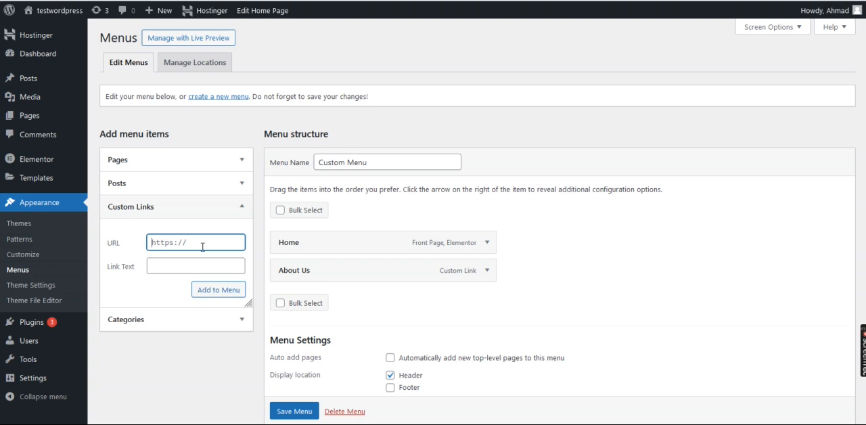
type("#")
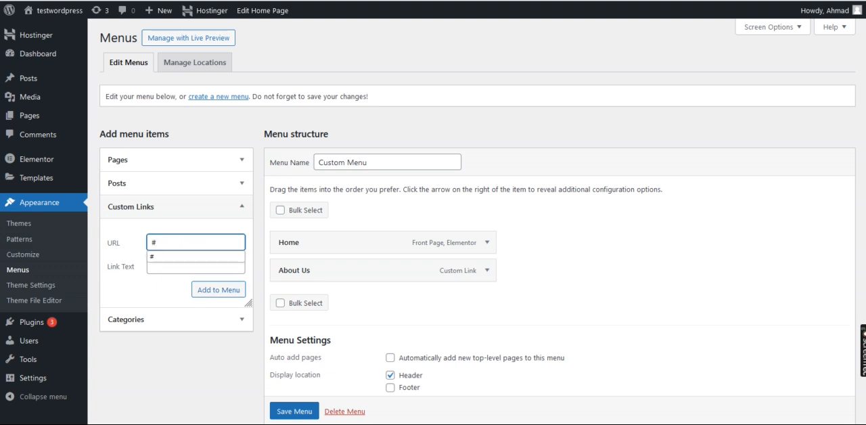
left_click(184, 267)
type("Ser")
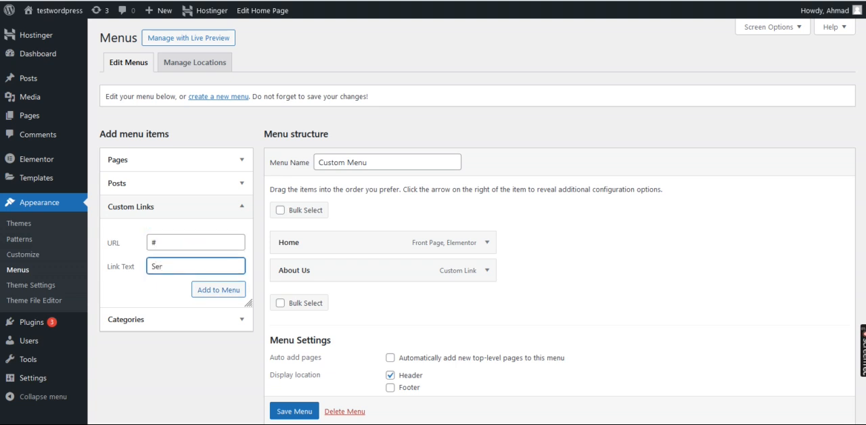
type("vices")
left_click(225, 290)
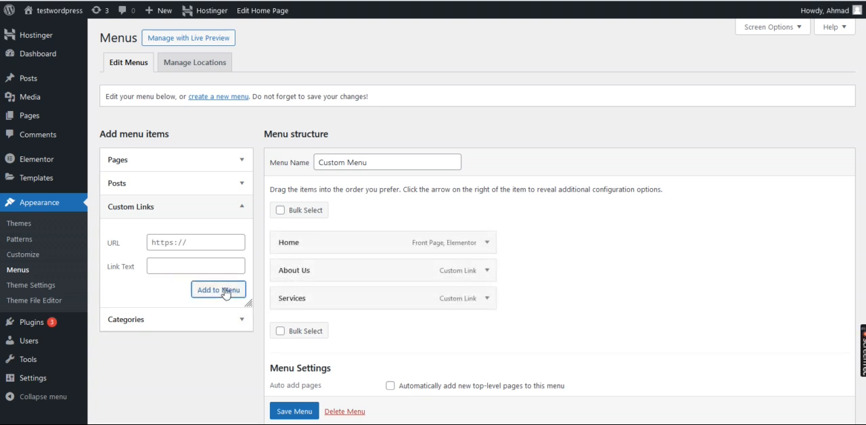
- Add a custom link "Contact Us" with URL # to the menu and save the menu
left_click(197, 242)
type("#")
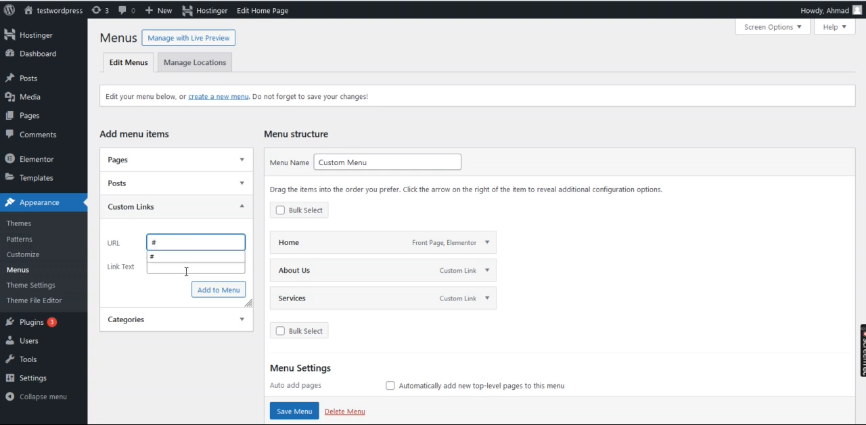
left_click(185, 270)
type("Contact ")
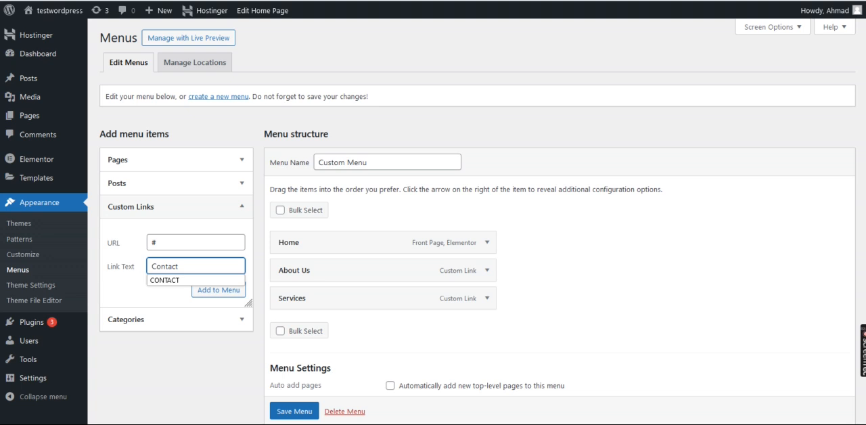
type("Us")
left_click(227, 290)
scroll(470, 353, "down", 2)
scroll(470, 353, "up", 2)
scroll(470, 353, "down", 2)
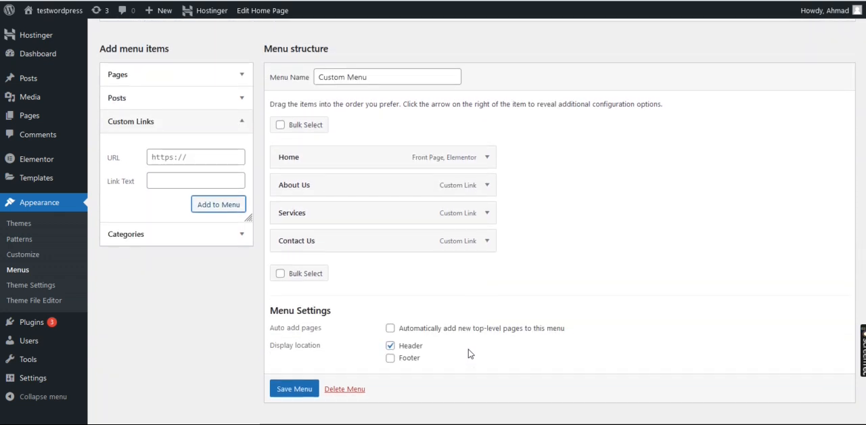
left_click(304, 389)
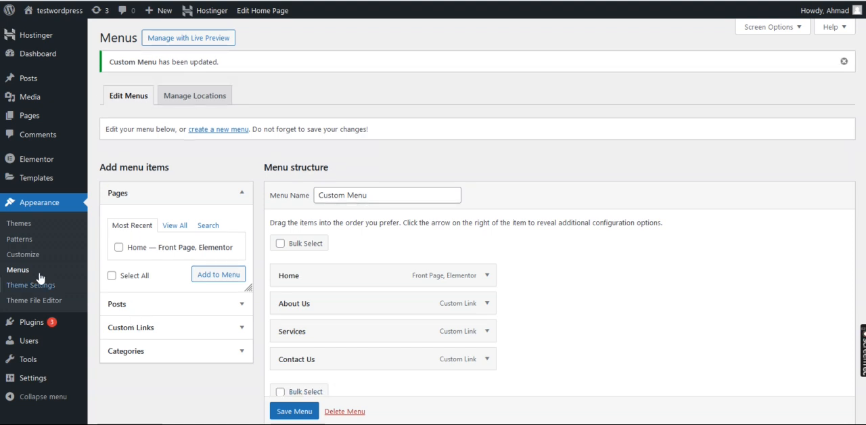
- Open the draft header template "Elementor Header #29" from the Theme Builder for editing in Elementor
mouse_move(52, 180)
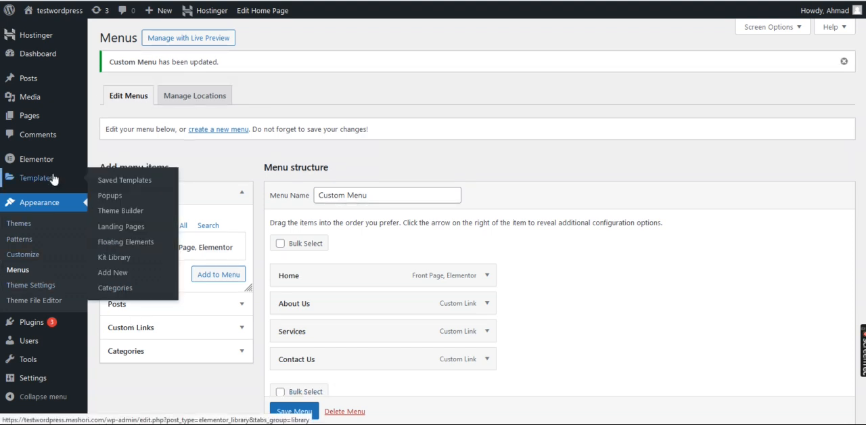
mouse_move(64, 161)
left_click(120, 211)
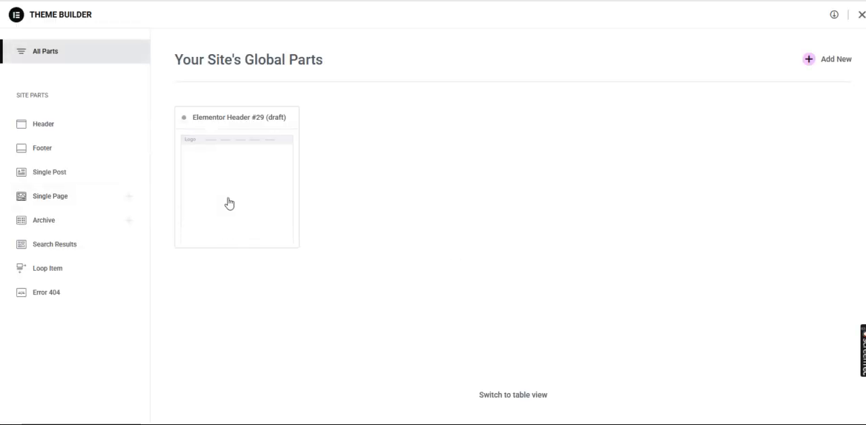
left_click(64, 124)
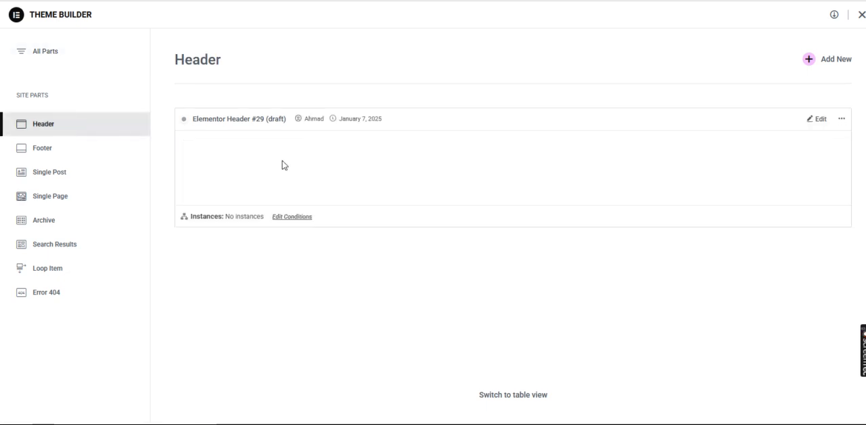
right_click(817, 124)
left_click(820, 132)
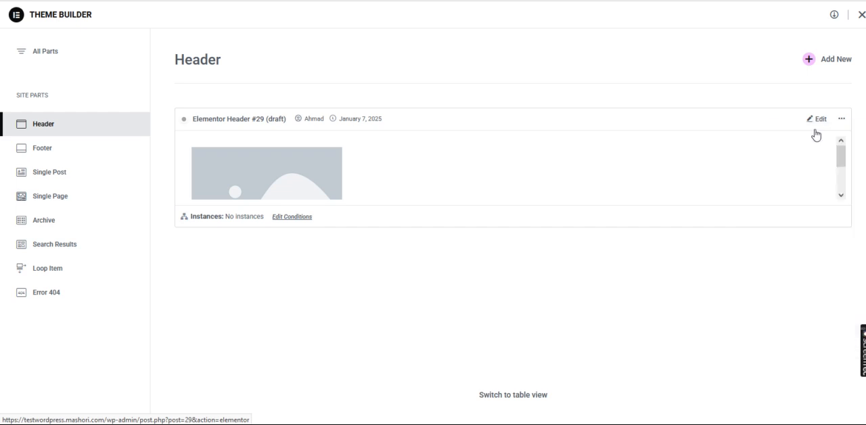
left_click(338, 1)
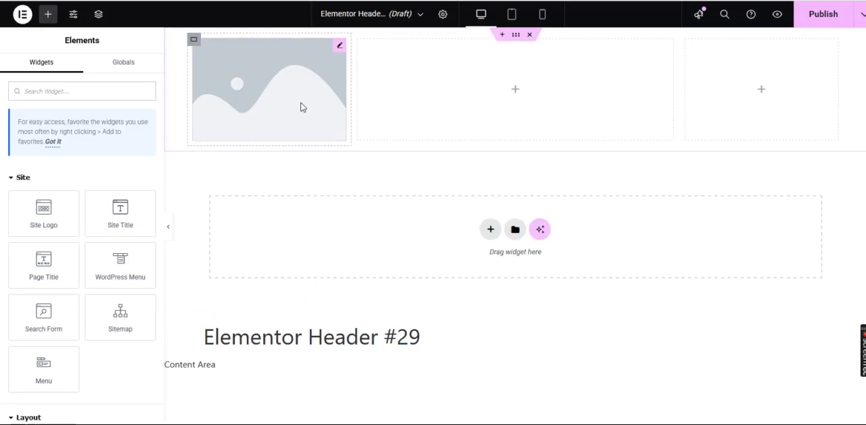
- Change the header template's title to "Custom Header" in its general settings
left_click(443, 16)
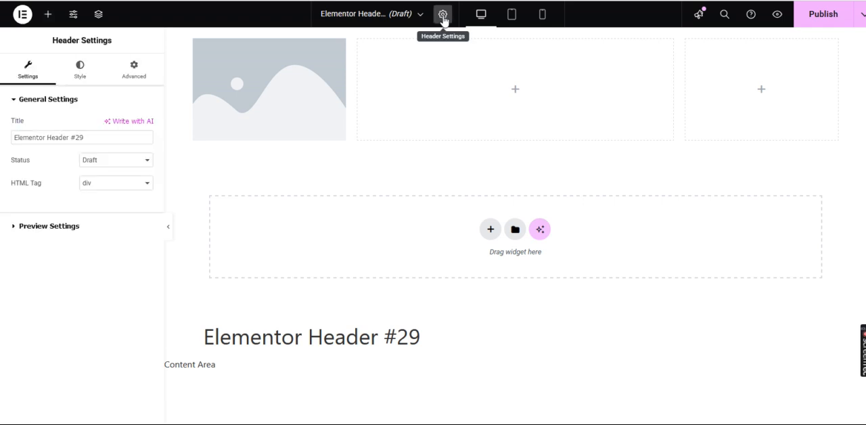
triple_click(68, 136)
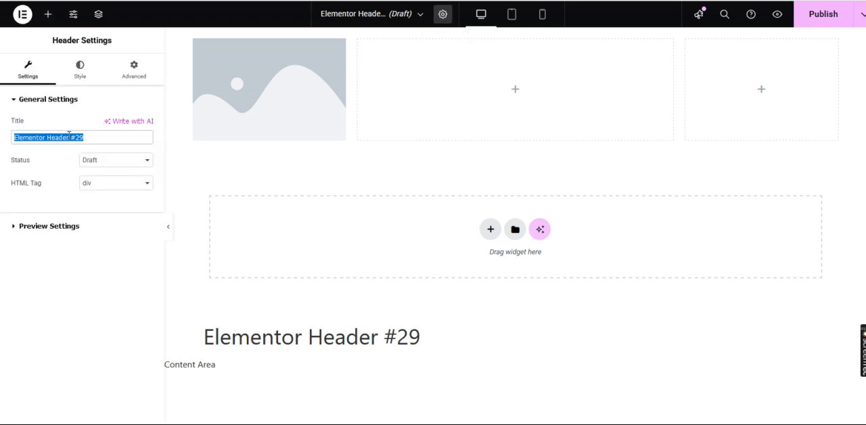
key("BackSpace")
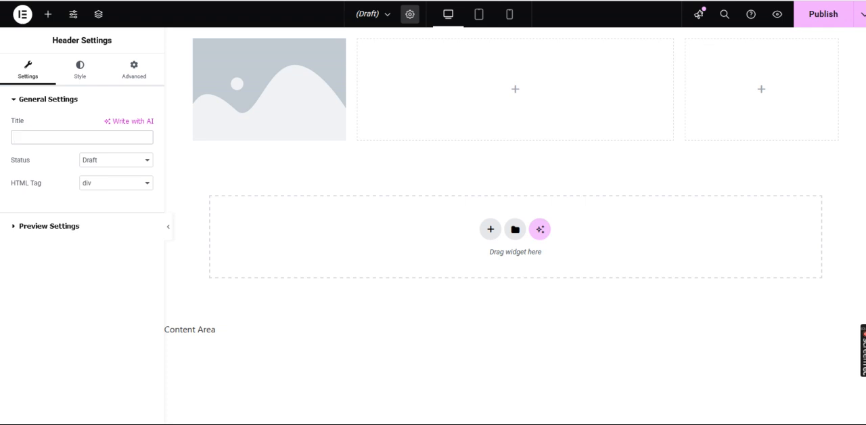
type("C")
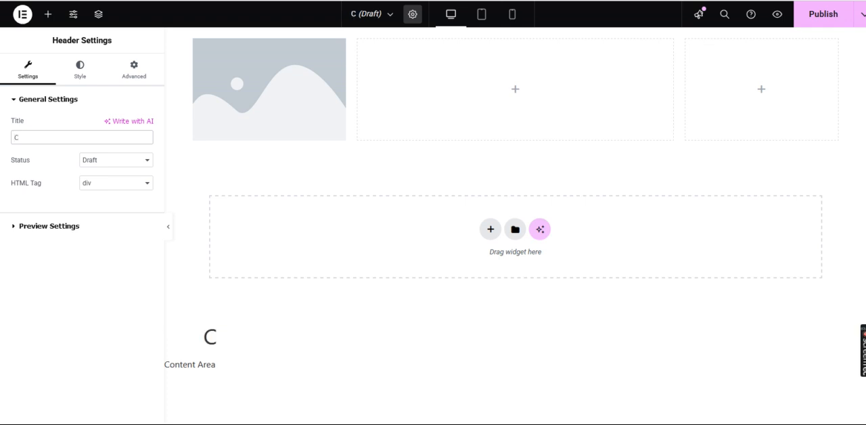
type("ustom")
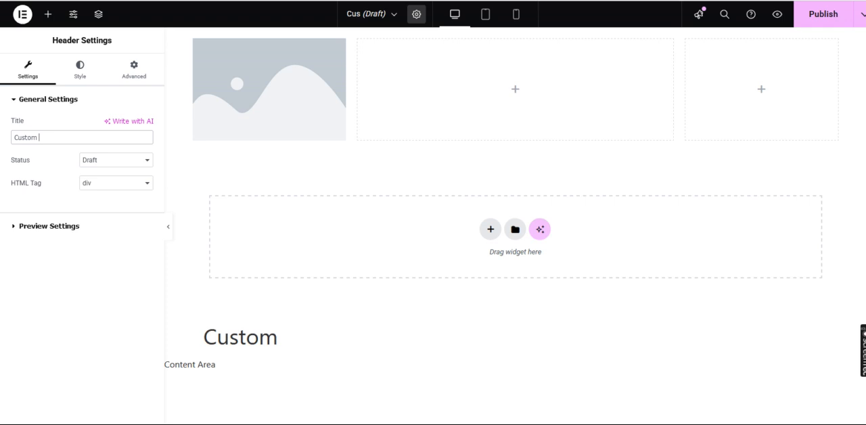
type(" He")
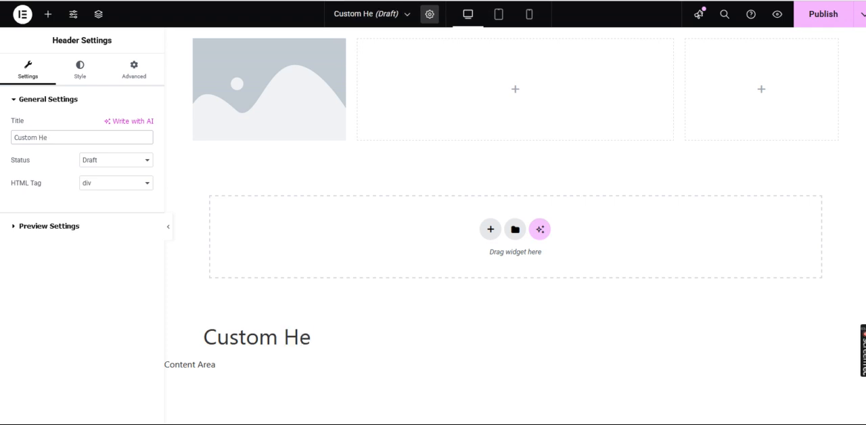
type("ader")
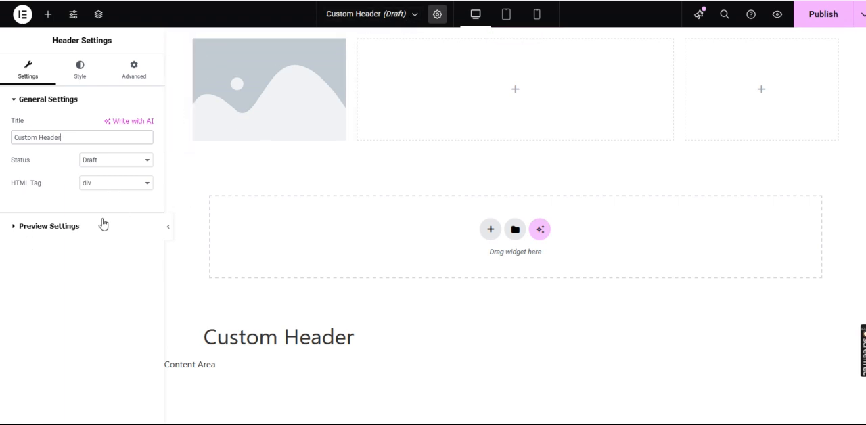
left_click(62, 230)
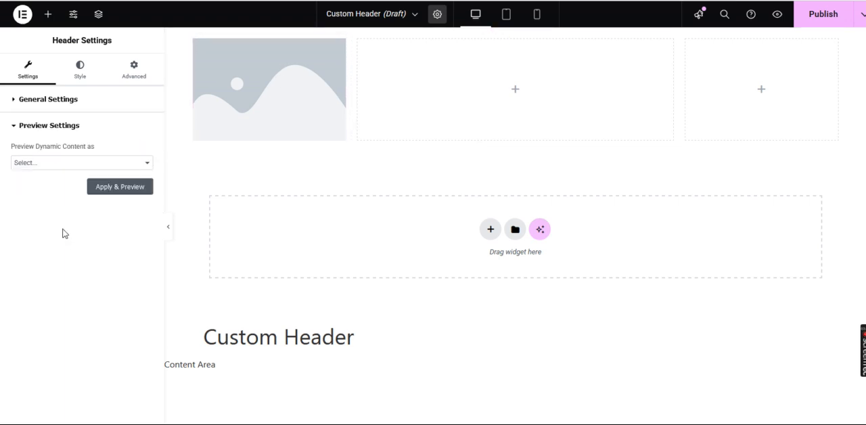
left_click(62, 100)
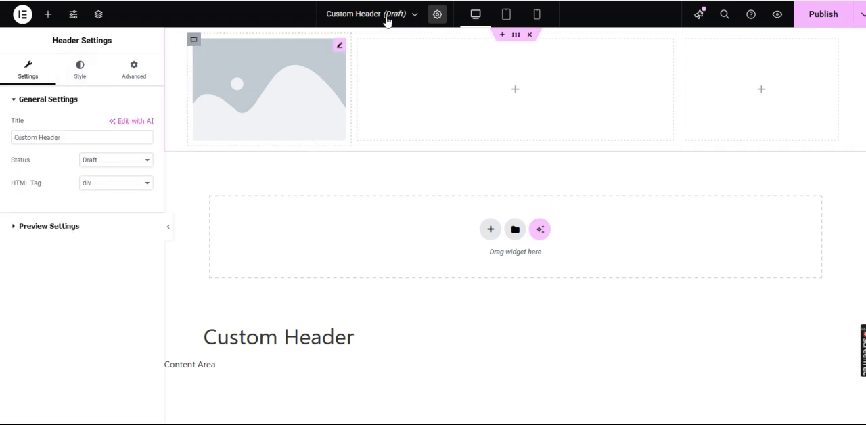
- Upload the Saab-Trading-Logo file from the Pictures subfolder and use it as the image in the header's first column
left_click(340, 49)
mouse_move(103, 200)
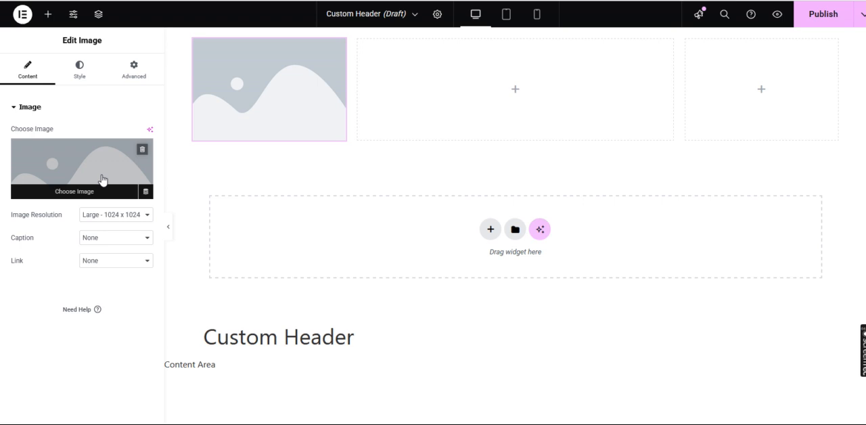
left_click(103, 180)
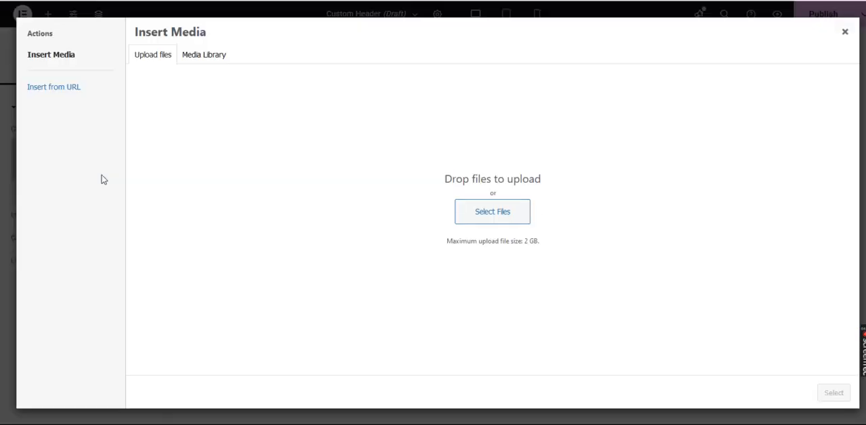
left_click(492, 221)
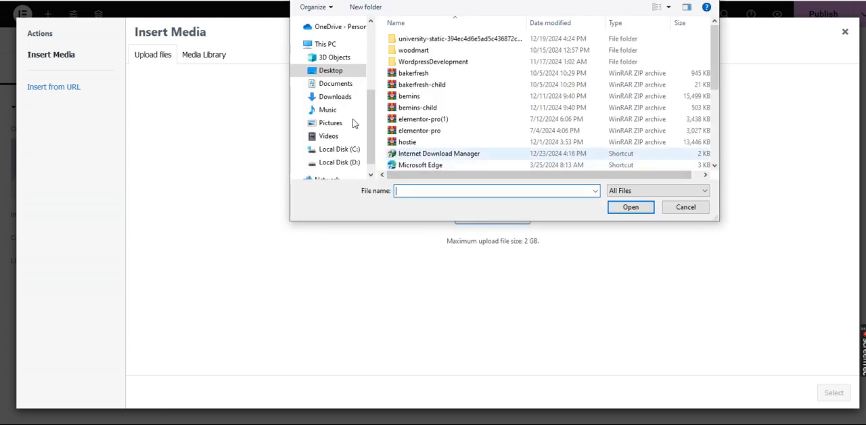
left_click(342, 127)
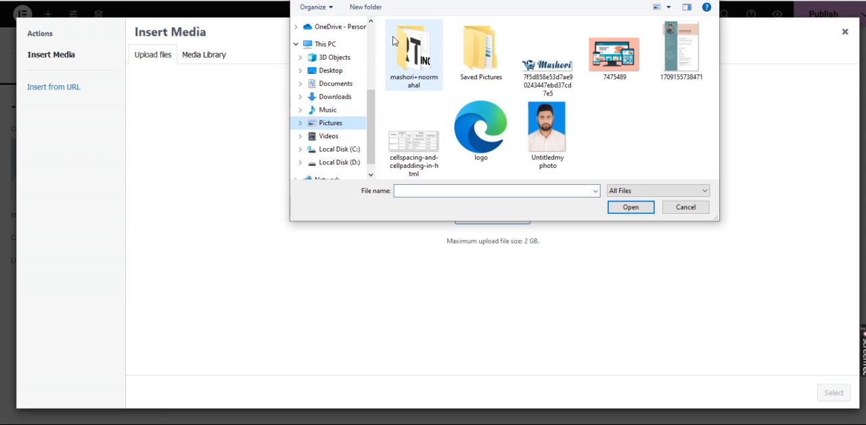
left_click(418, 47)
scroll(417, 48, "down", 3)
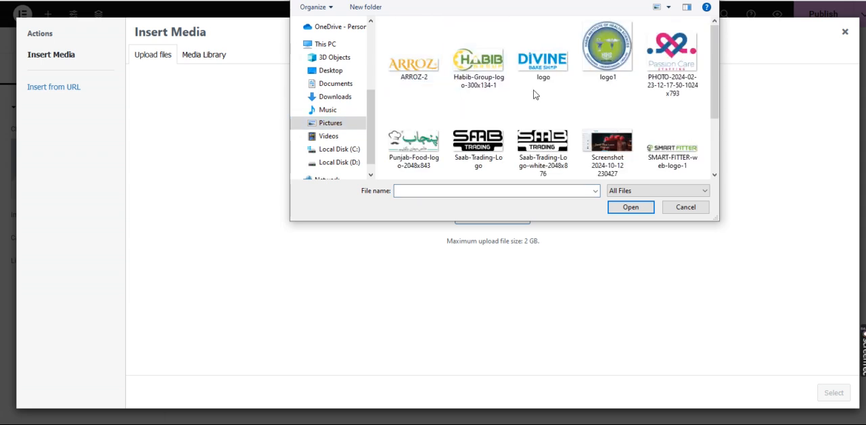
scroll(519, 112, "down", 1)
scroll(519, 112, "up", 1)
scroll(519, 113, "down", 1)
scroll(519, 113, "up", 1)
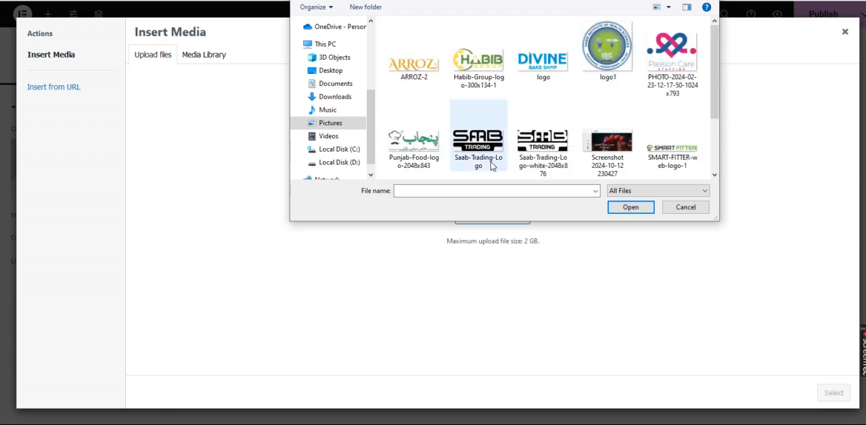
left_click(464, 155)
left_click(634, 210)
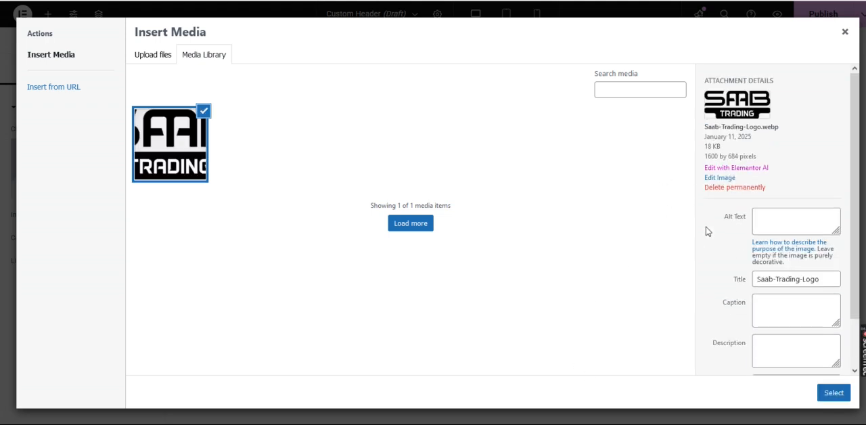
left_click(833, 392)
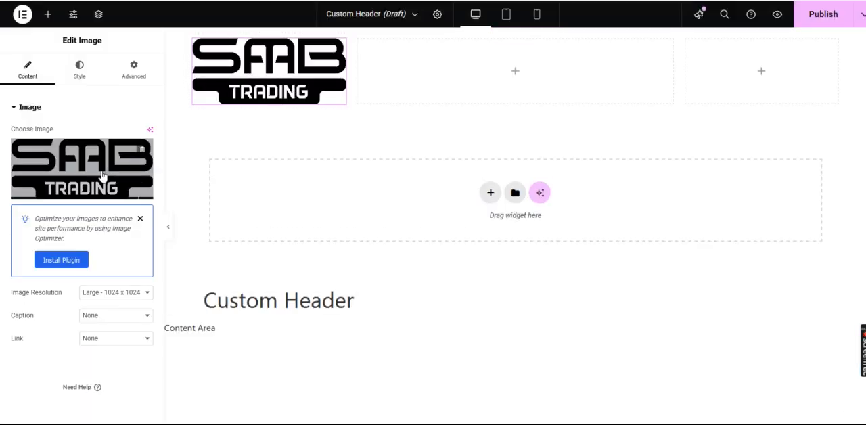
- Set the logo's image resolution to Full and its width to 50%
left_click(120, 295)
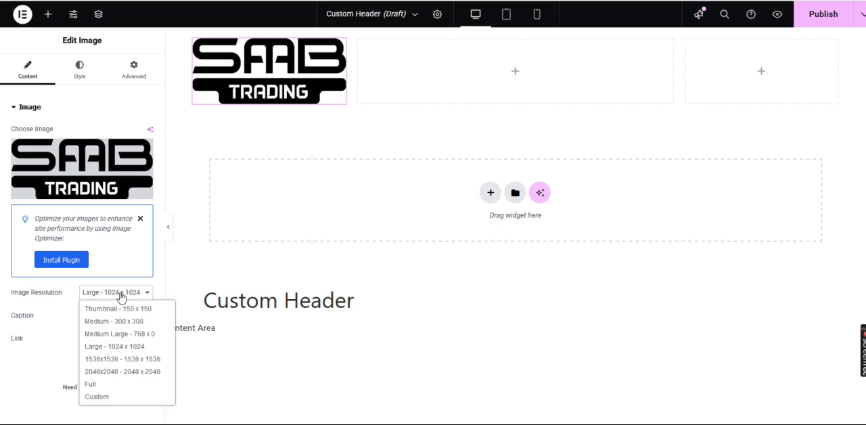
left_click(94, 385)
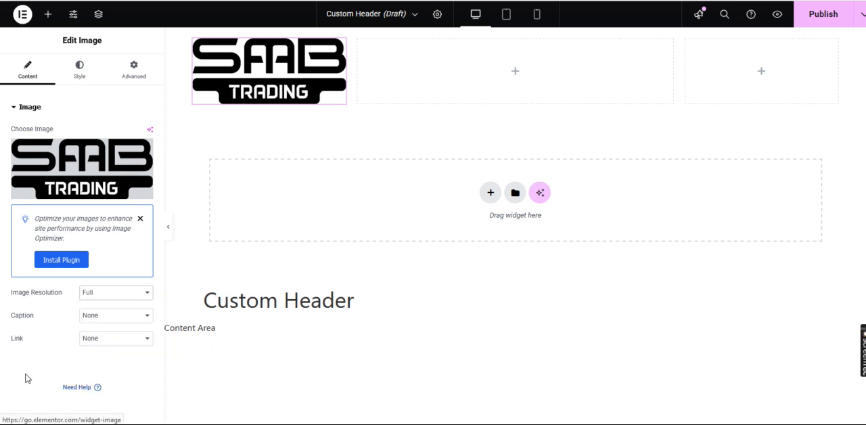
left_click(79, 70)
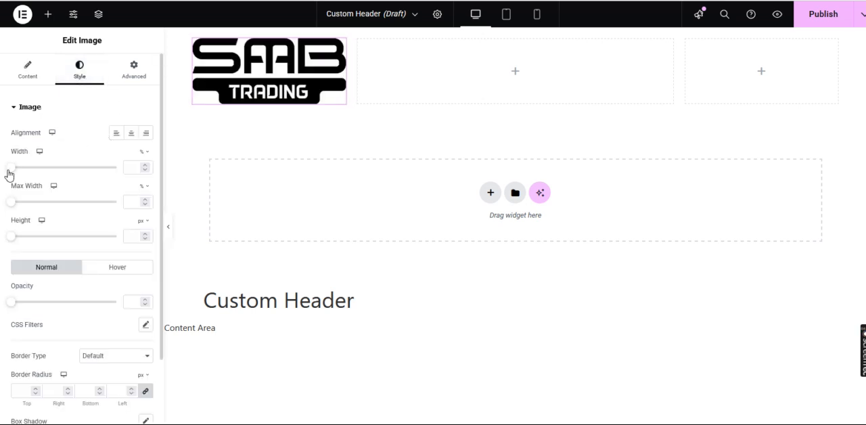
left_click_drag(12, 168, 63, 179)
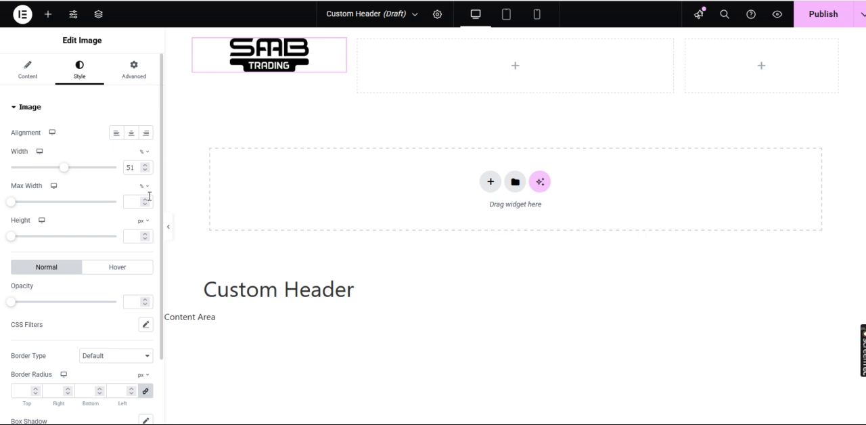
left_click(144, 170)
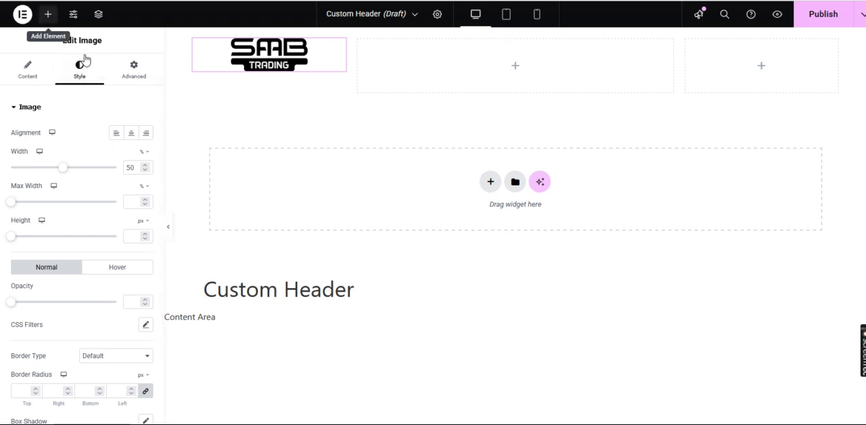
- Add a WordPress Menu widget to the header's middle column and center its menu items
left_click(48, 15)
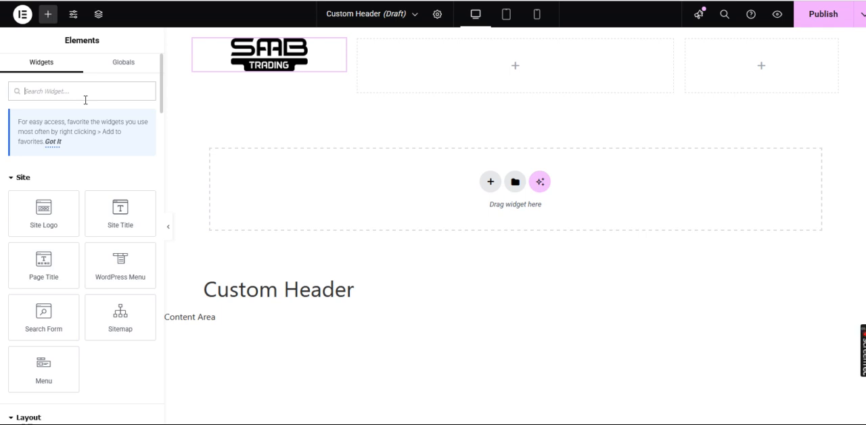
type("nav")
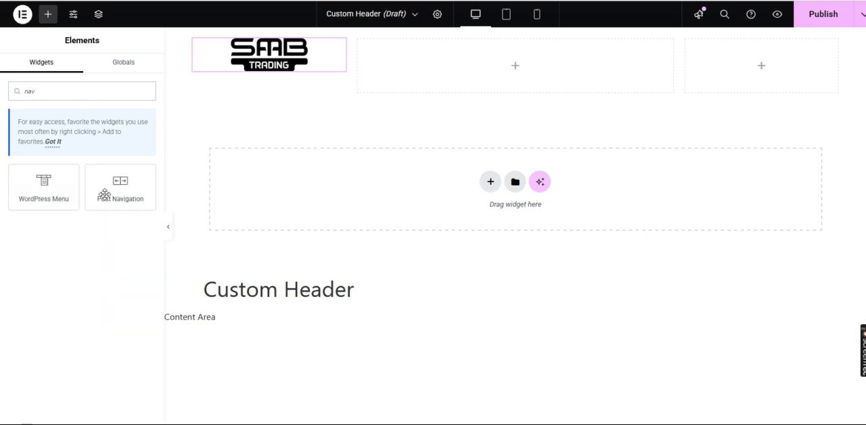
left_click_drag(33, 195, 486, 91)
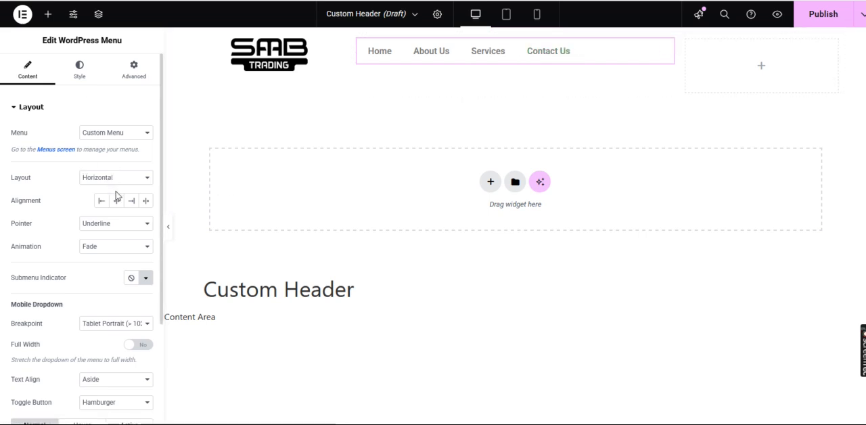
left_click(116, 201)
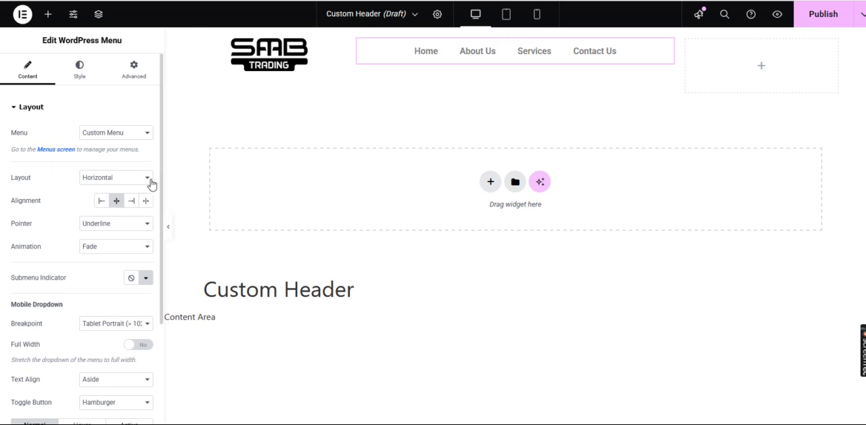
- Set the main menu's normal text color to black, #000000
scroll(71, 284, "down", 1)
scroll(70, 282, "down", 1)
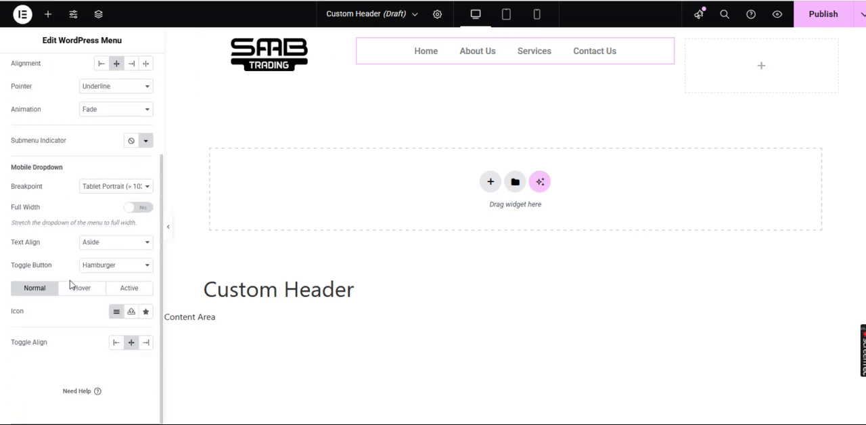
scroll(146, 233, "up", 2)
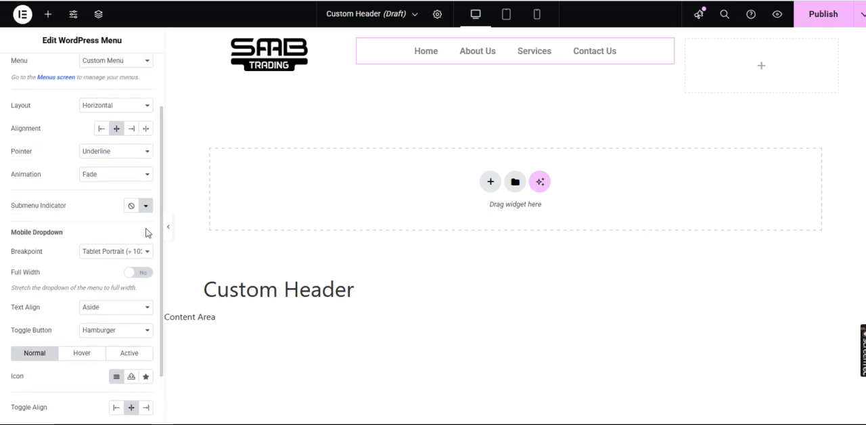
scroll(96, 268, "down", 1)
scroll(96, 269, "up", 1)
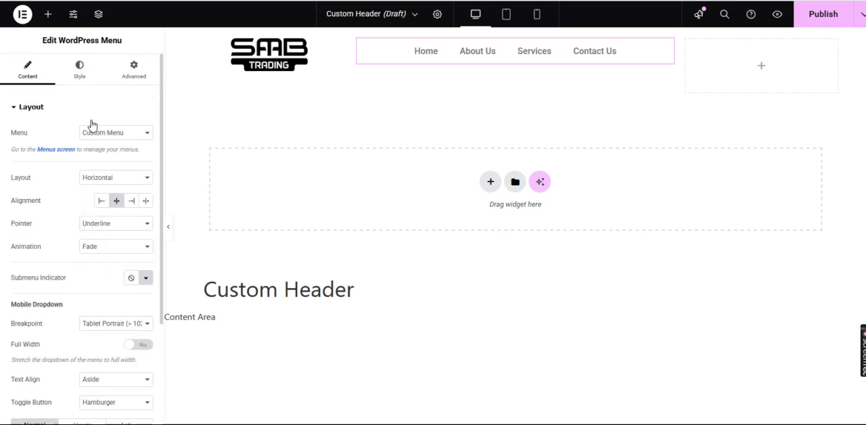
left_click(79, 70)
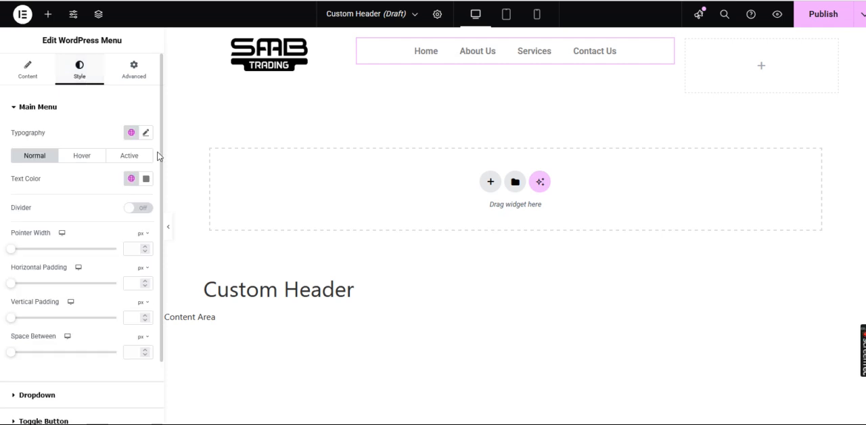
left_click(147, 180)
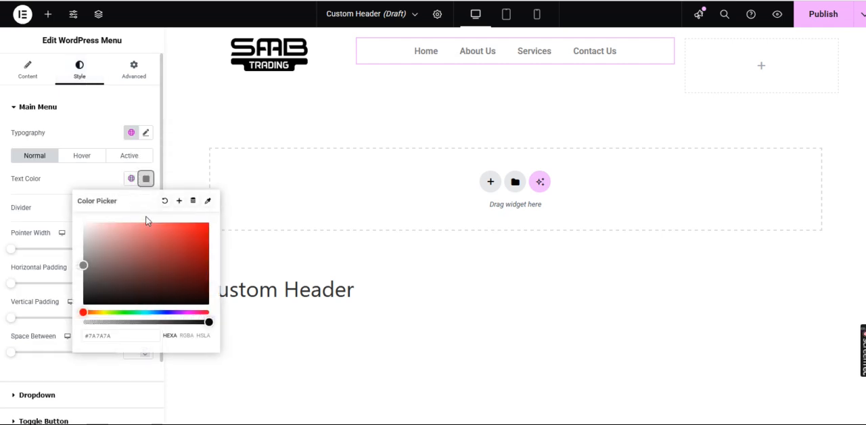
left_click_drag(83, 265, 33, 391)
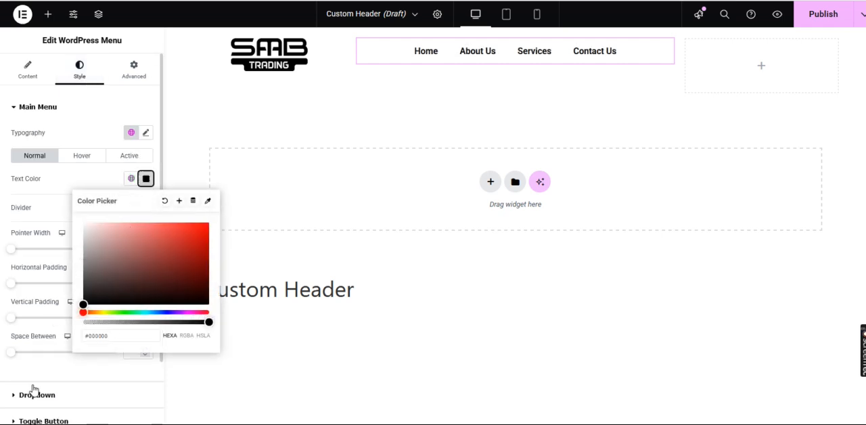
left_click(1, 369)
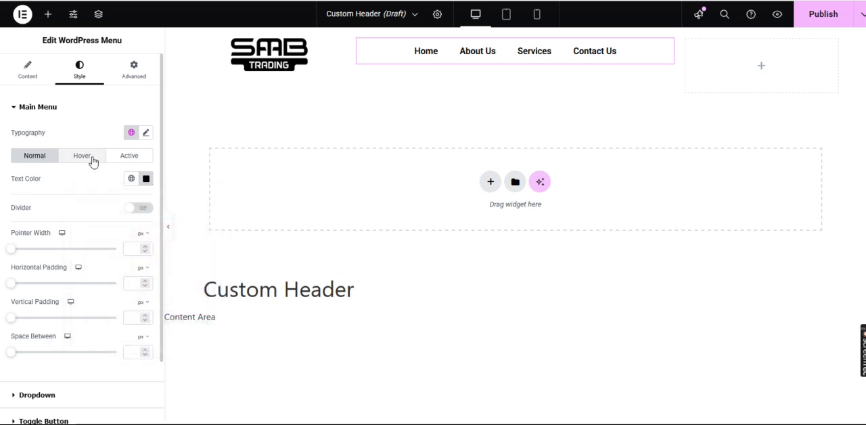
- Set the main menu's hover text color to light gray, #BDBDBD
left_click(92, 160)
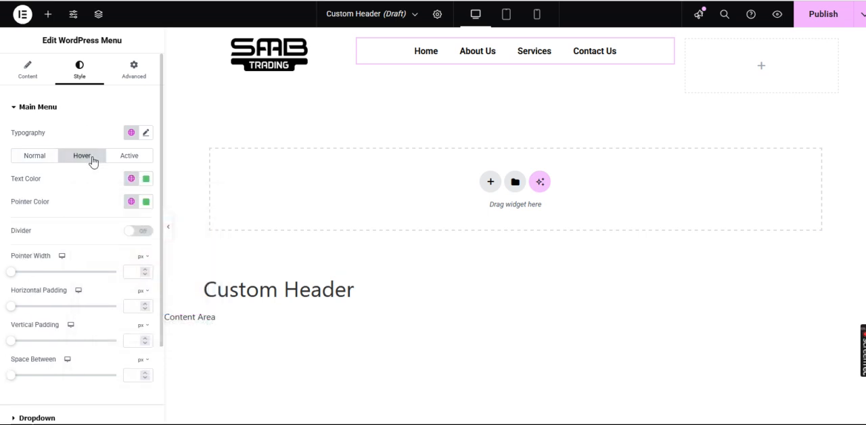
left_click(145, 180)
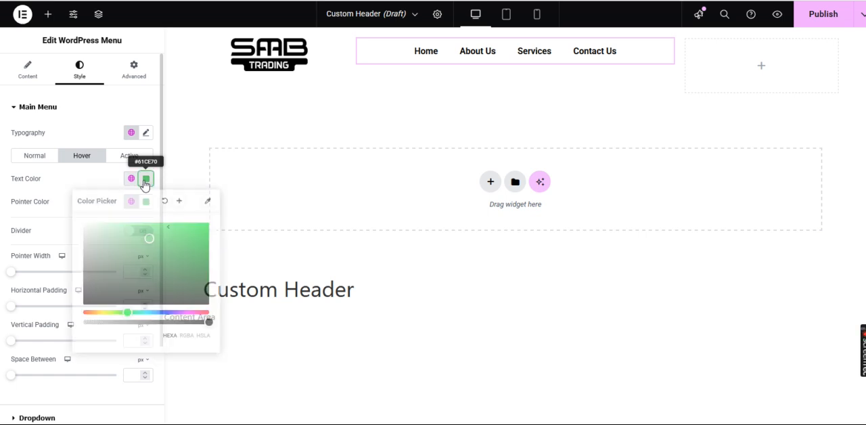
left_click_drag(147, 242, 79, 245)
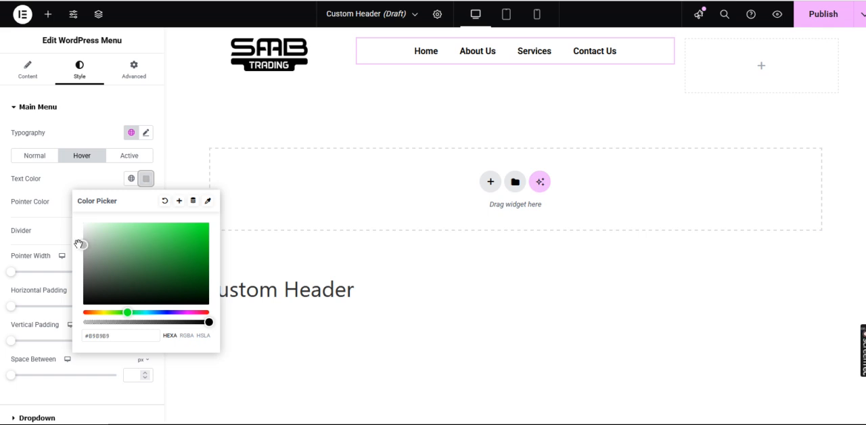
left_click(2, 236)
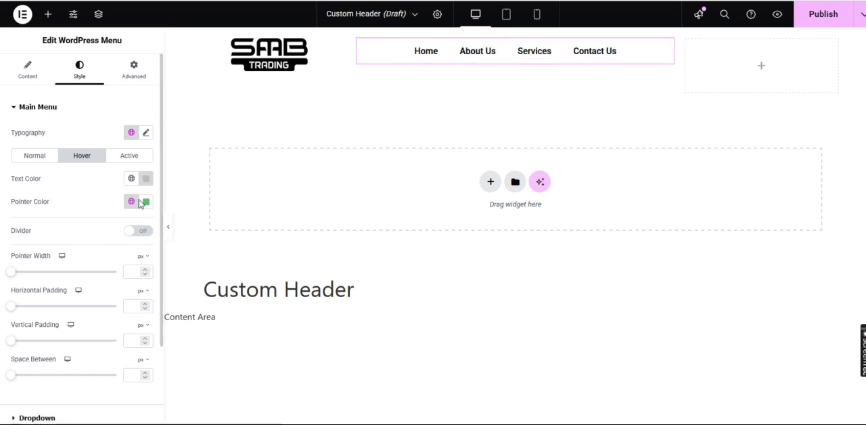
- Try the Overline pointer style on the menu items and change the pointer to Double Line
left_click(30, 82)
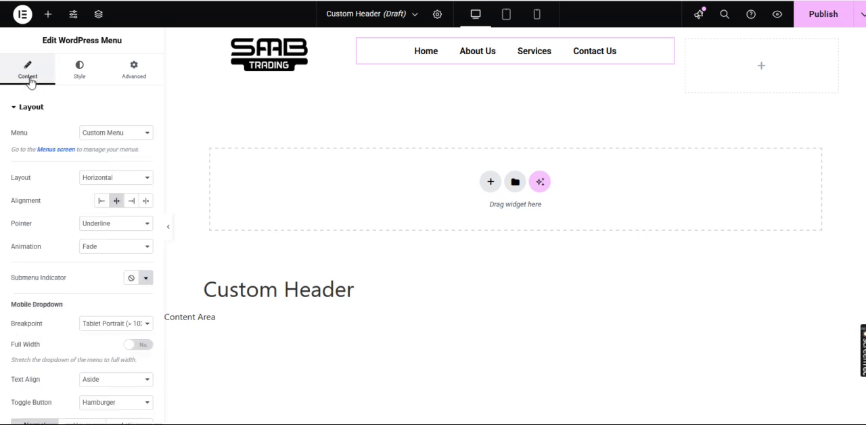
scroll(129, 173, "down", 1)
left_click(124, 179)
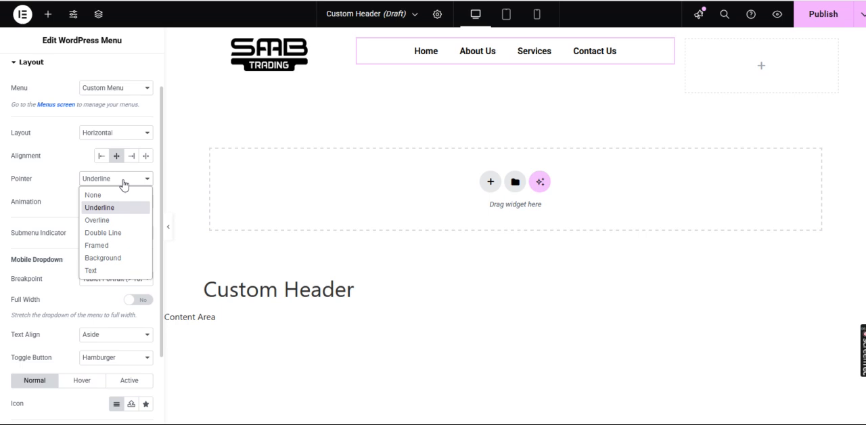
left_click(114, 219)
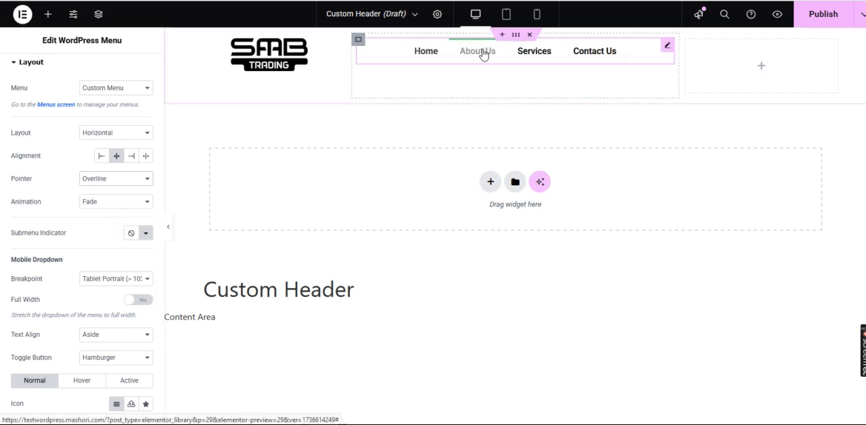
left_click(120, 179)
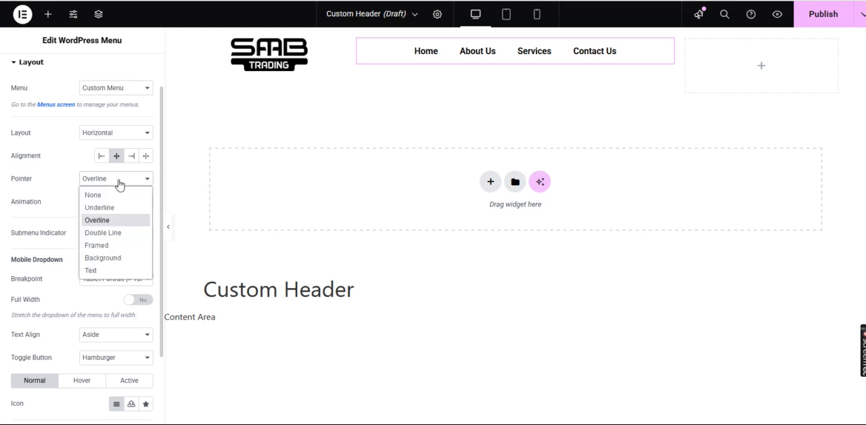
left_click(108, 233)
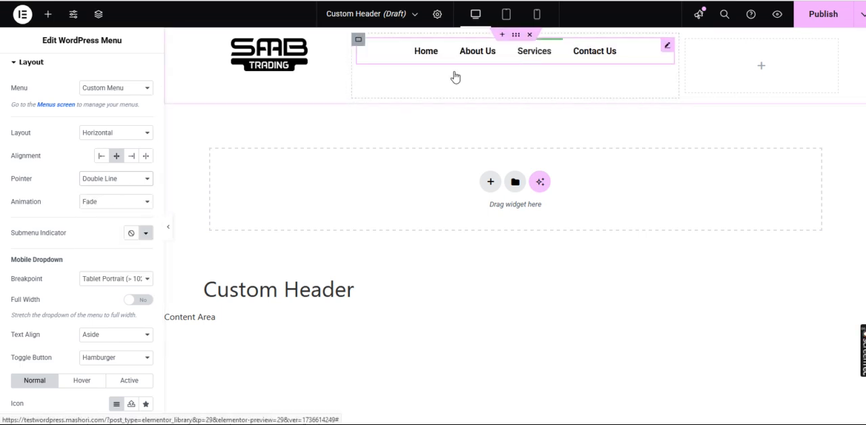
- Set the WordPress menu's pointer style to None
left_click(126, 181)
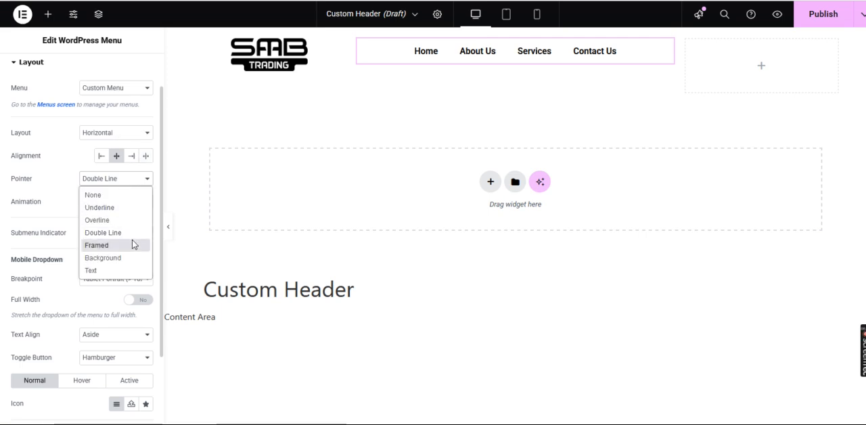
left_click(116, 195)
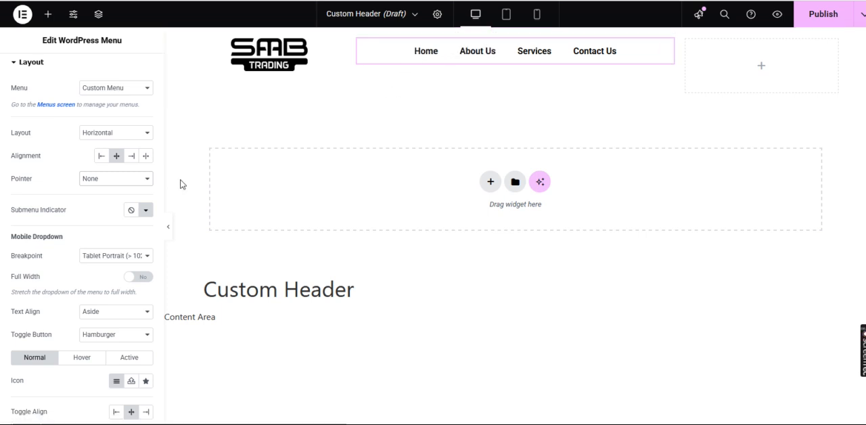
scroll(3, 238, "up", 1)
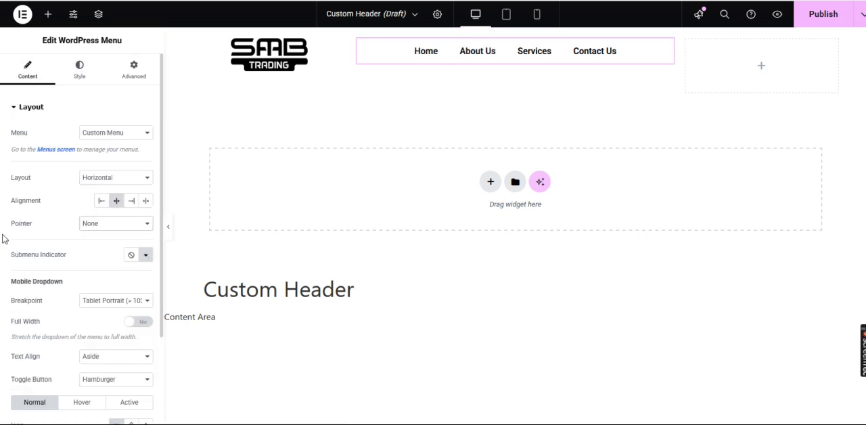
left_click(80, 75)
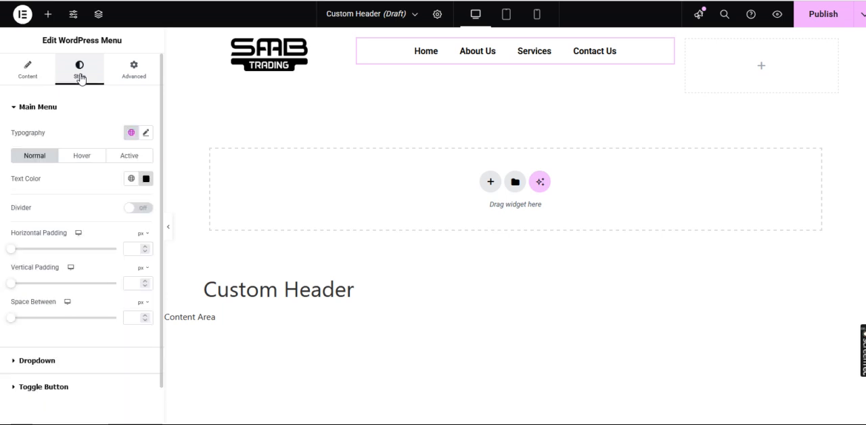
scroll(104, 217, "down", 1)
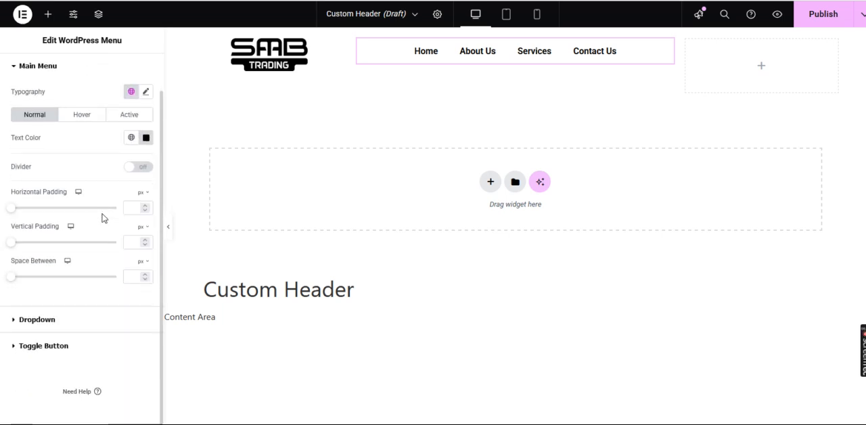
scroll(104, 218, "up", 1)
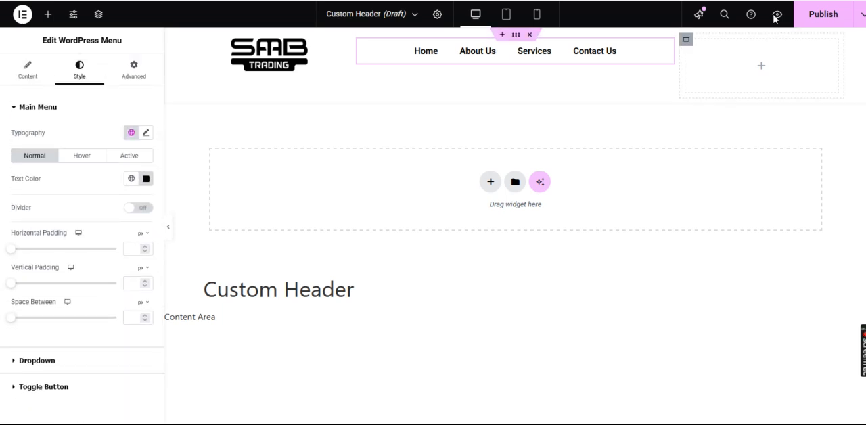
left_click(824, 22)
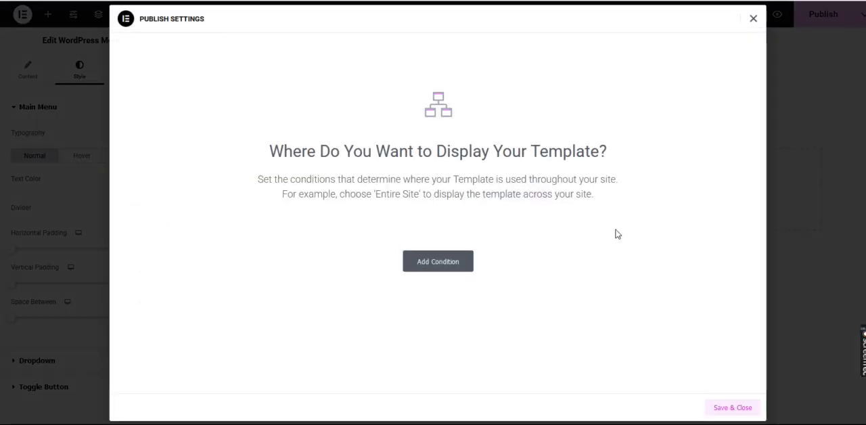
left_click(752, 20)
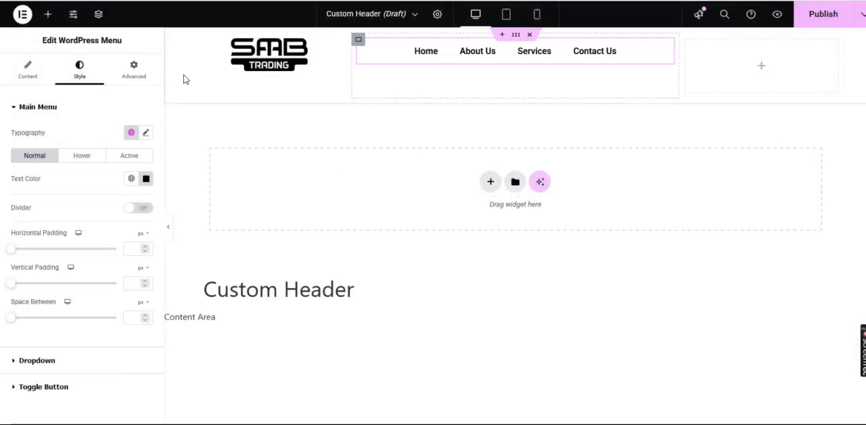
- Find the Button widget by searching for "Button" and add it to the header's empty third column
left_click(48, 14)
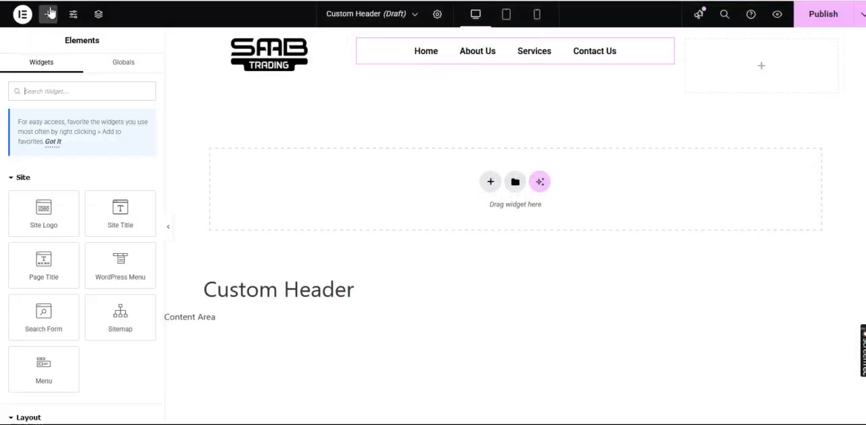
left_click(68, 96)
type("B")
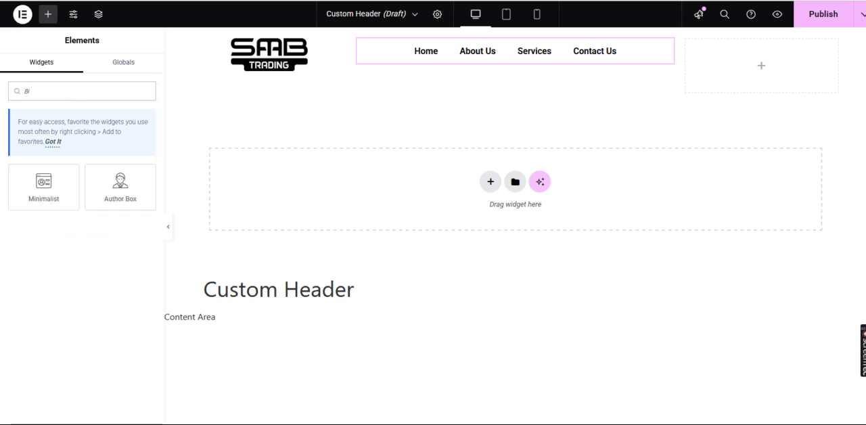
type("utton")
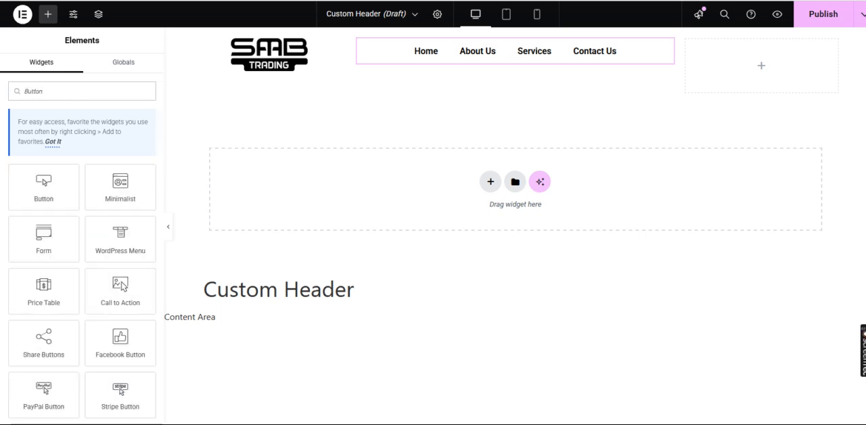
left_click_drag(44, 186, 736, 62)
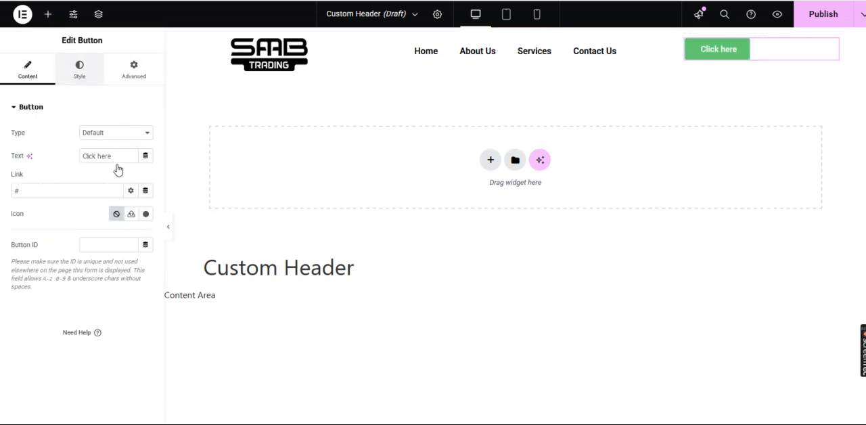
- Center the button in its column and set its normal background color to black, #000000
left_click(82, 79)
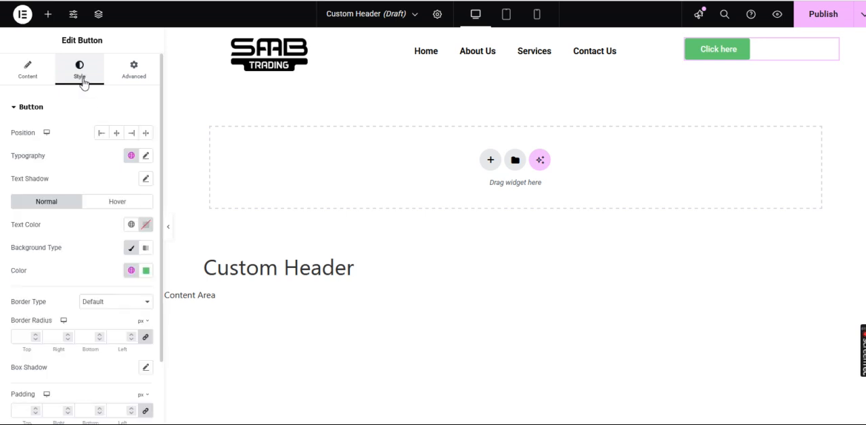
left_click(116, 134)
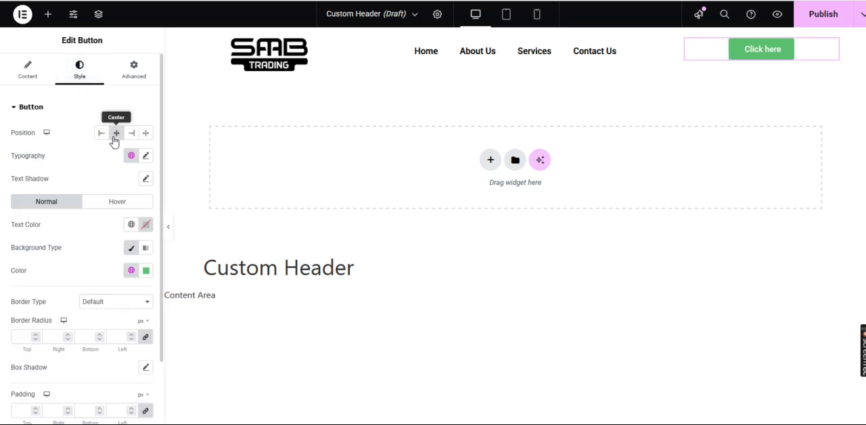
left_click(146, 271)
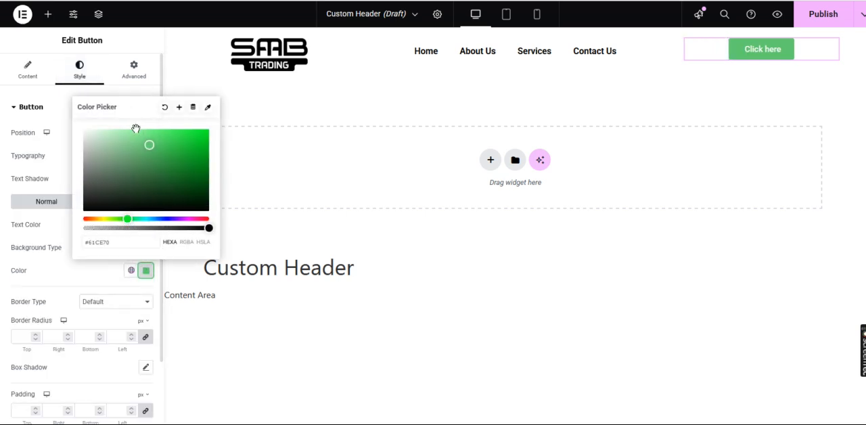
mouse_move(135, 171)
left_mouse_down()
mouse_move(140, 165)
mouse_move(81, 231)
left_mouse_up()
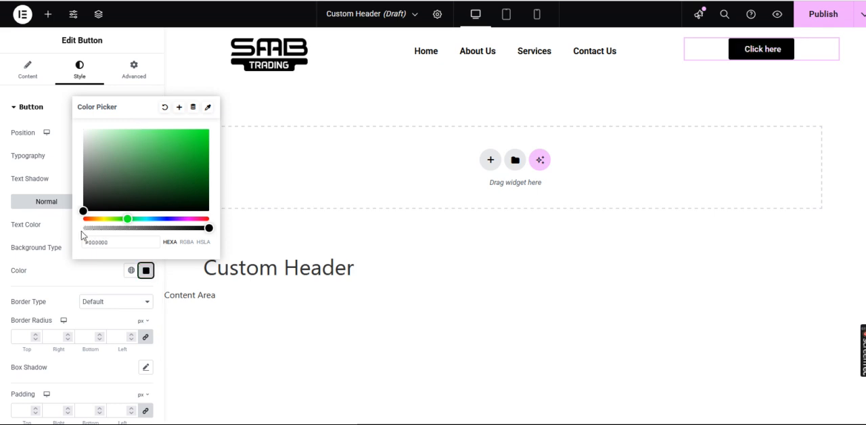
left_click(23, 246)
- Set the button's border radius to 5 px on all four corners
scroll(100, 292, "down", 2)
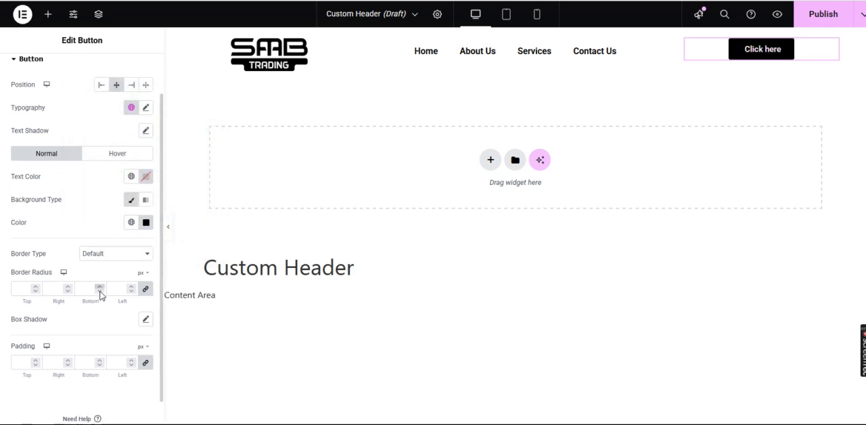
scroll(100, 291, "down", 1)
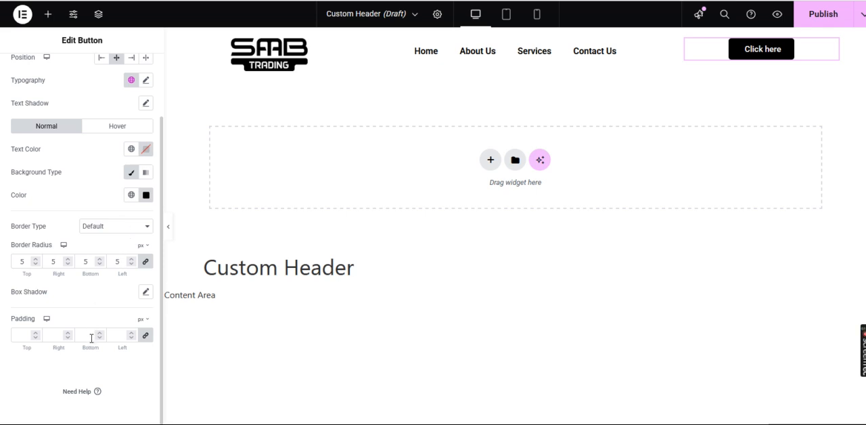
left_click(113, 229)
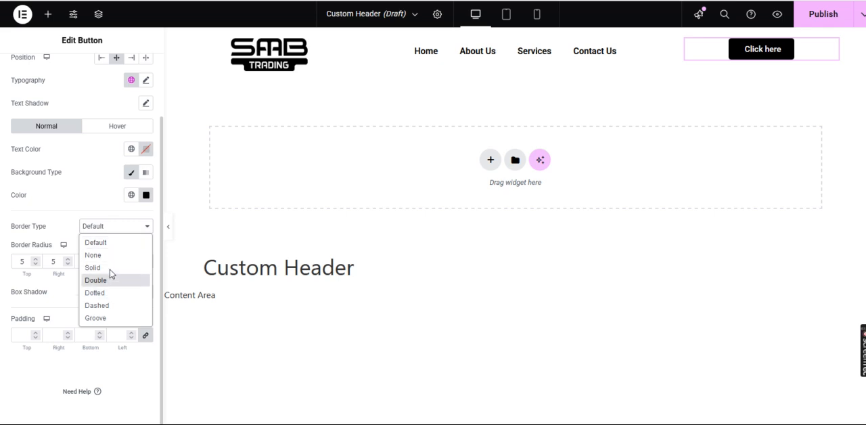
left_click(118, 228)
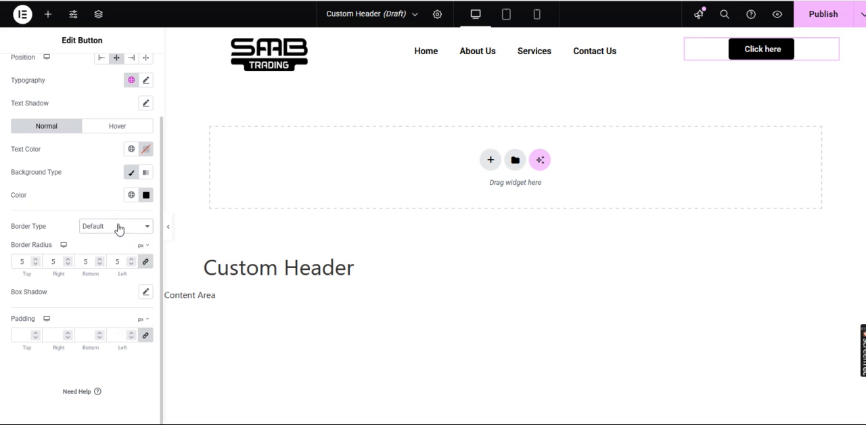
scroll(54, 203, "up", 2)
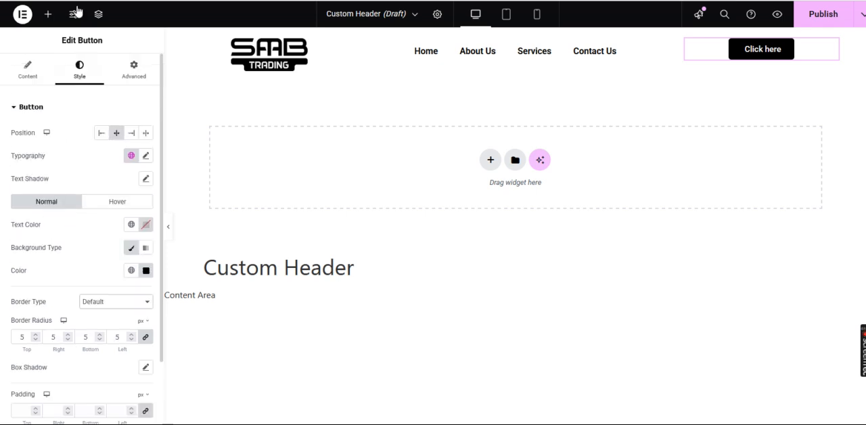
- Change the button's text to "Contact Us"
left_click(28, 76)
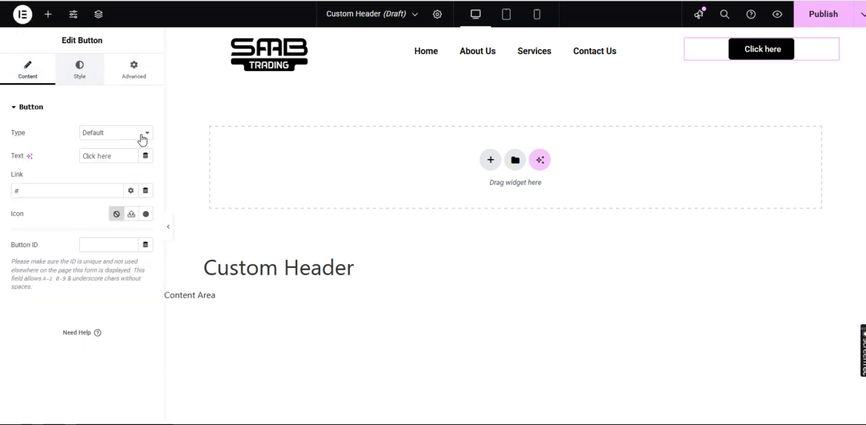
triple_click(117, 156)
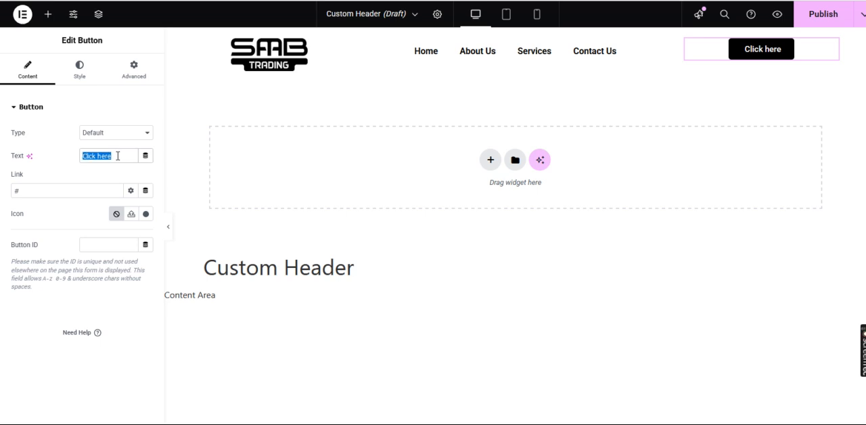
key("BackSpace")
type("C")
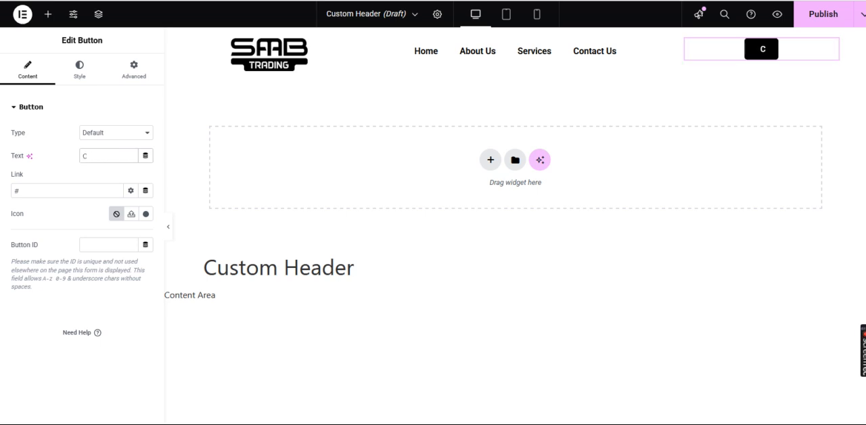
type("ontact")
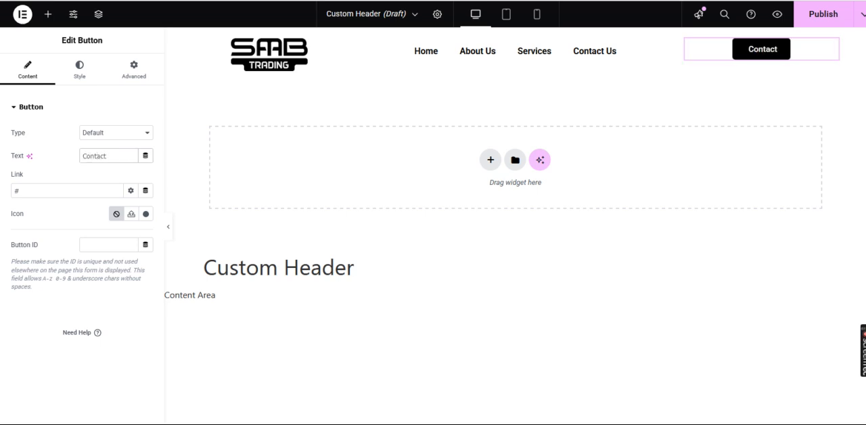
type(" Us")
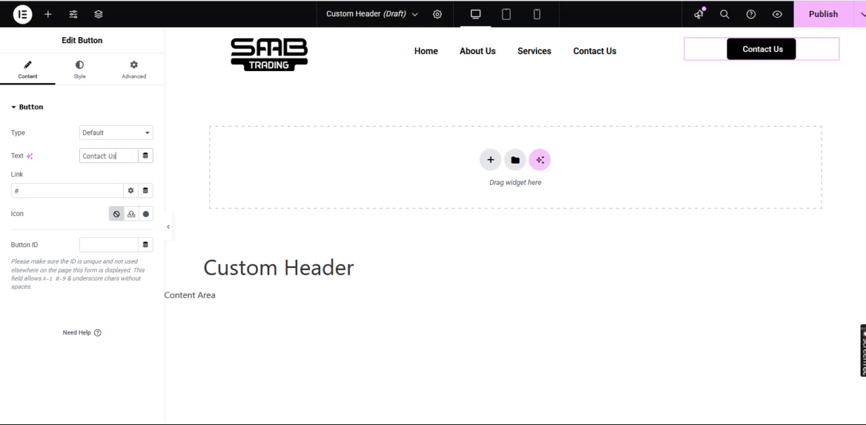
left_click(39, 343)
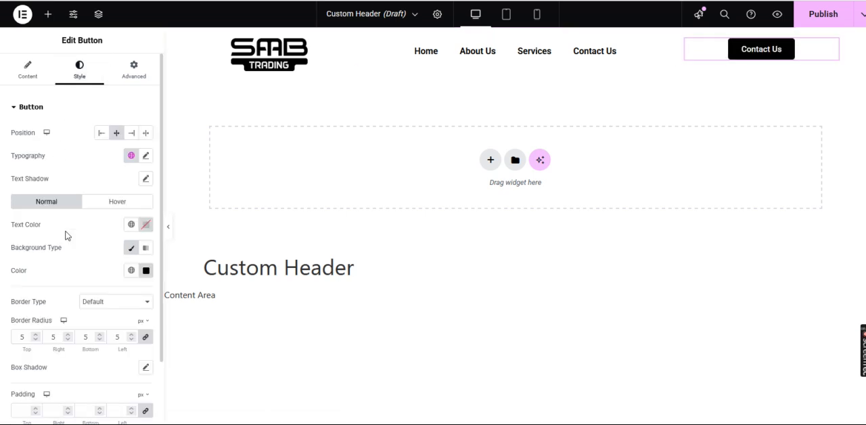
- Set the Contact Us button's hover background color to gray, #8D8D8D
left_click(116, 200)
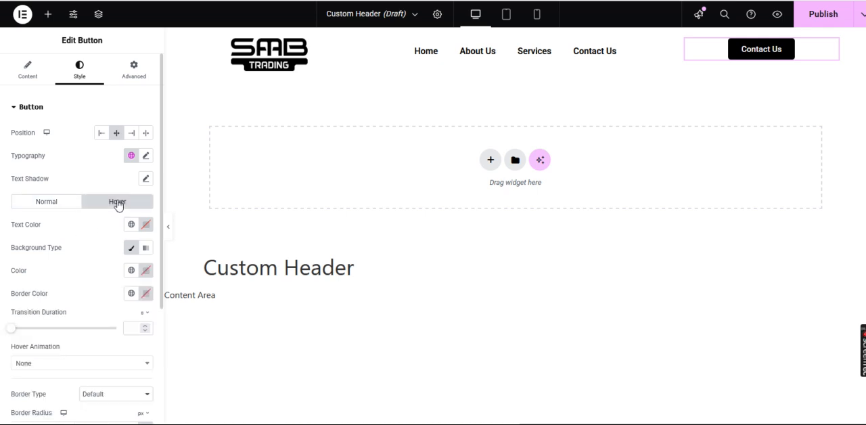
left_click(146, 270)
left_click_drag(145, 208, 74, 172)
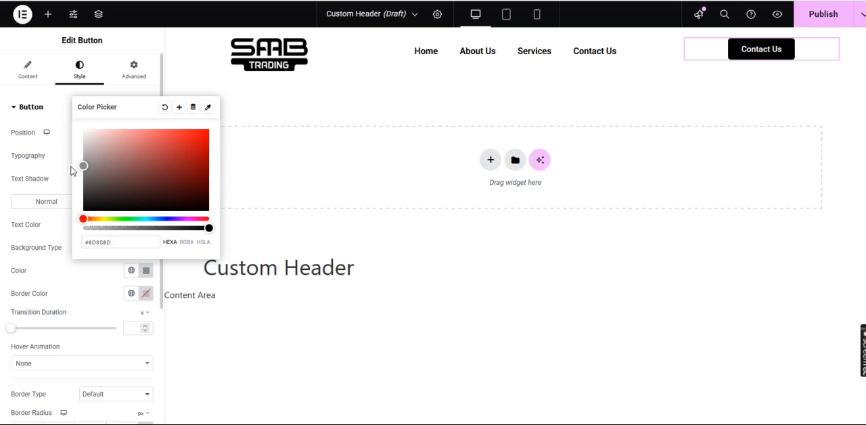
left_click(71, 166)
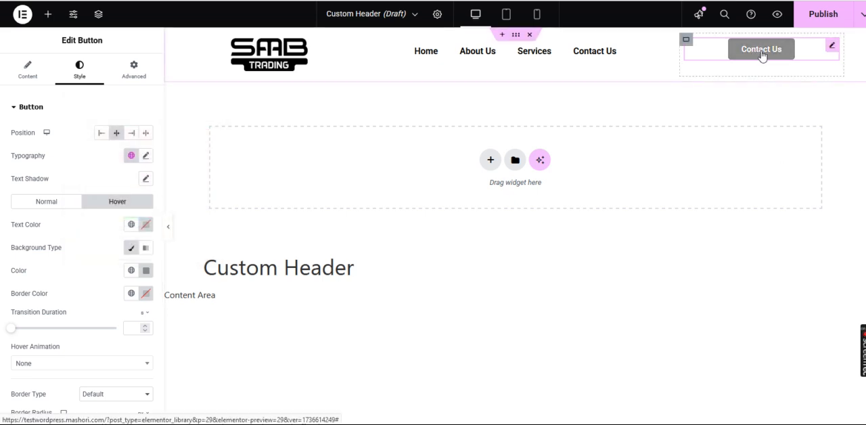
- Change the WordPress menu's hover text color to the darker gray #8D8D8D
left_click(667, 47)
left_click(93, 156)
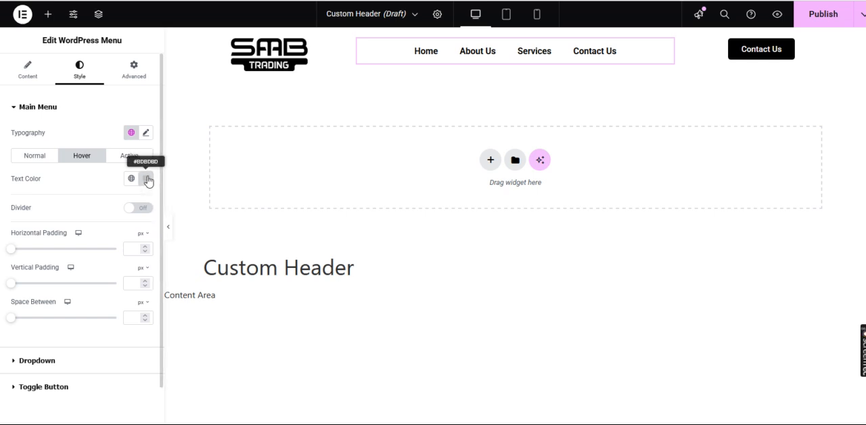
left_click(147, 180)
left_click_drag(83, 248, 78, 260)
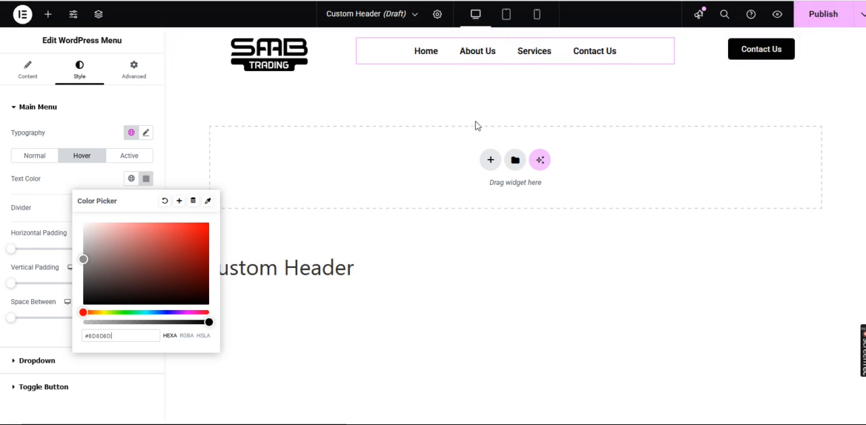
left_click(396, 125)
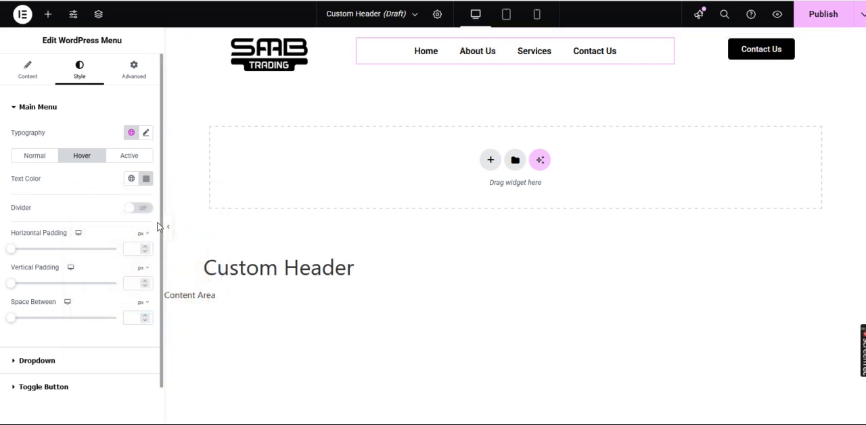
scroll(82, 238, "down", 1)
scroll(82, 238, "up", 1)
scroll(81, 239, "down", 1)
scroll(82, 242, "up", 1)
left_click(30, 82)
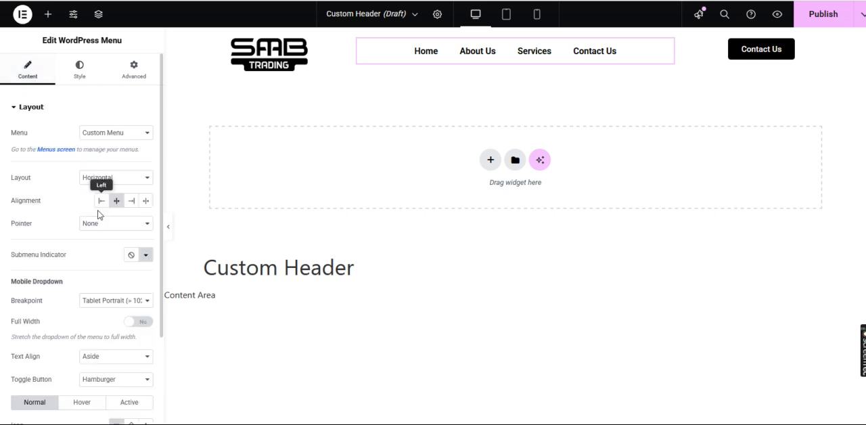
scroll(98, 214, "down", 3)
scroll(98, 214, "up", 3)
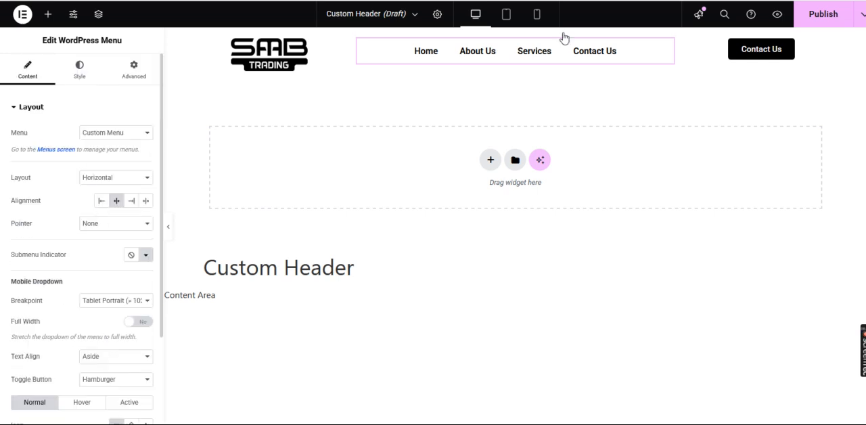
- Publish the header template with a display condition that includes the Entire Site, and open the live site to view it
left_click(813, 16)
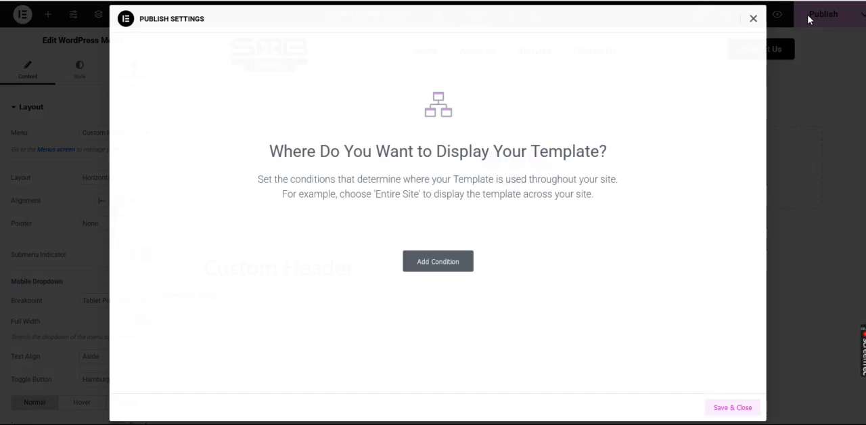
left_click(451, 270)
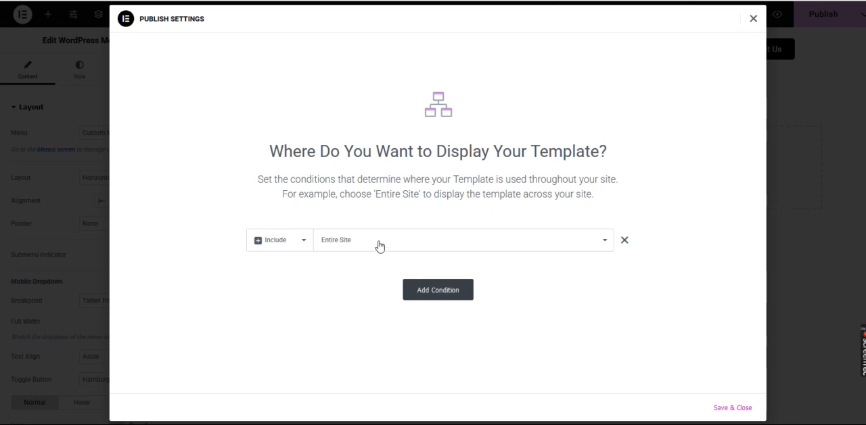
left_click(378, 246)
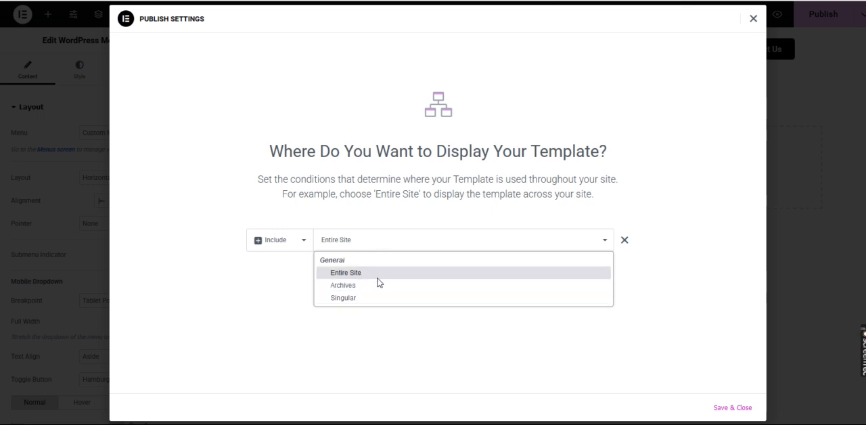
left_click(397, 239)
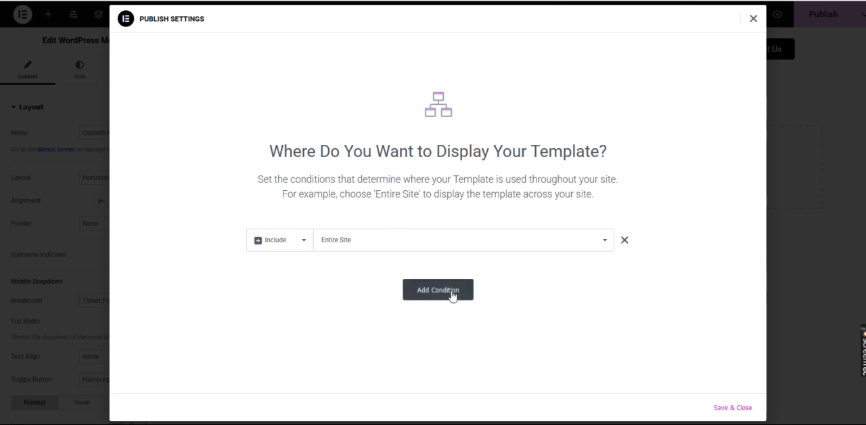
left_click(729, 409)
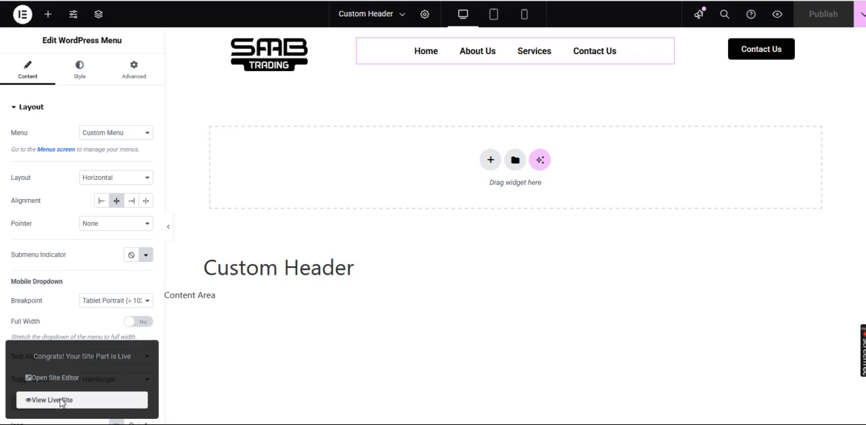
left_click(61, 402)
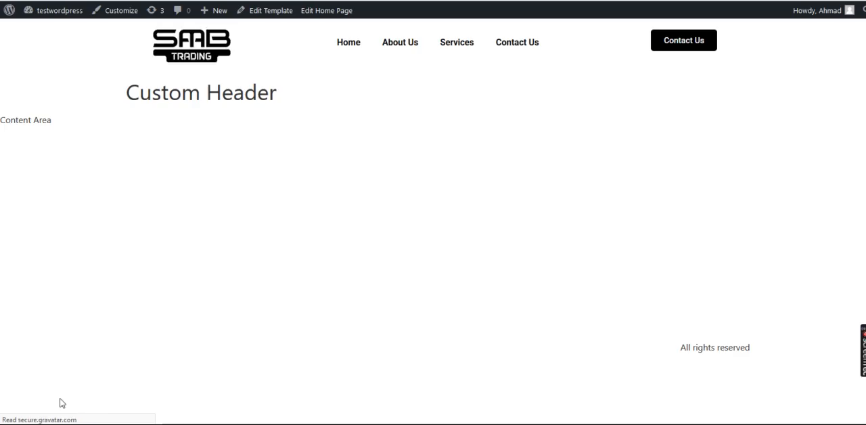